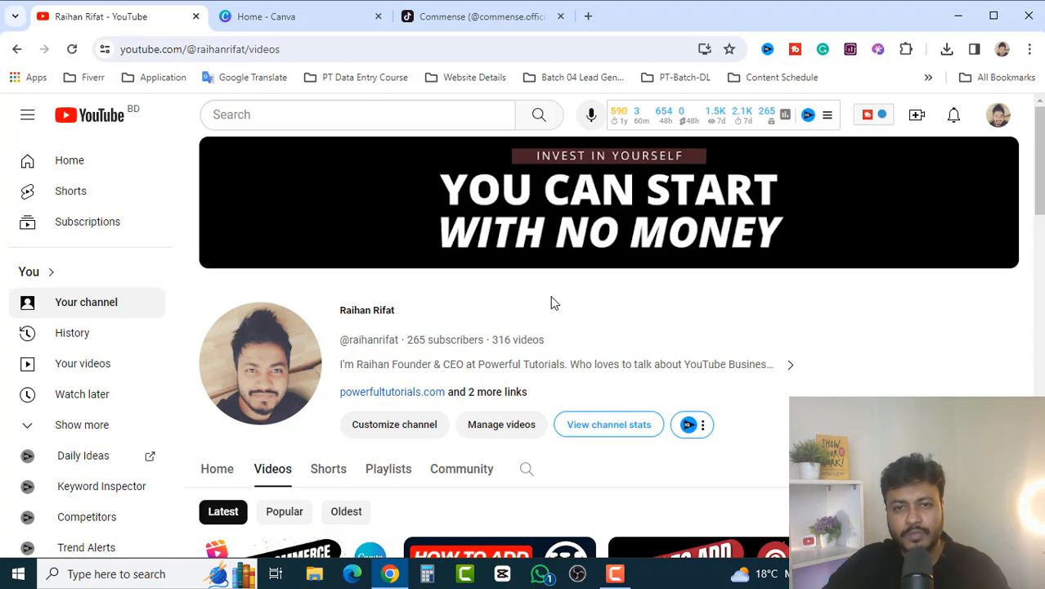
click(298, 20)
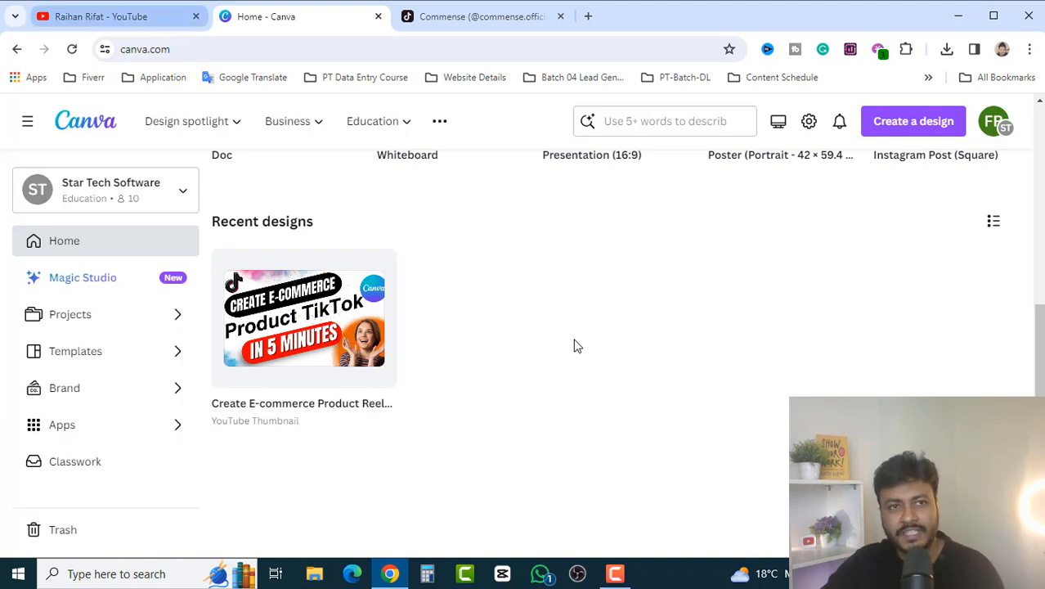
click(133, 17)
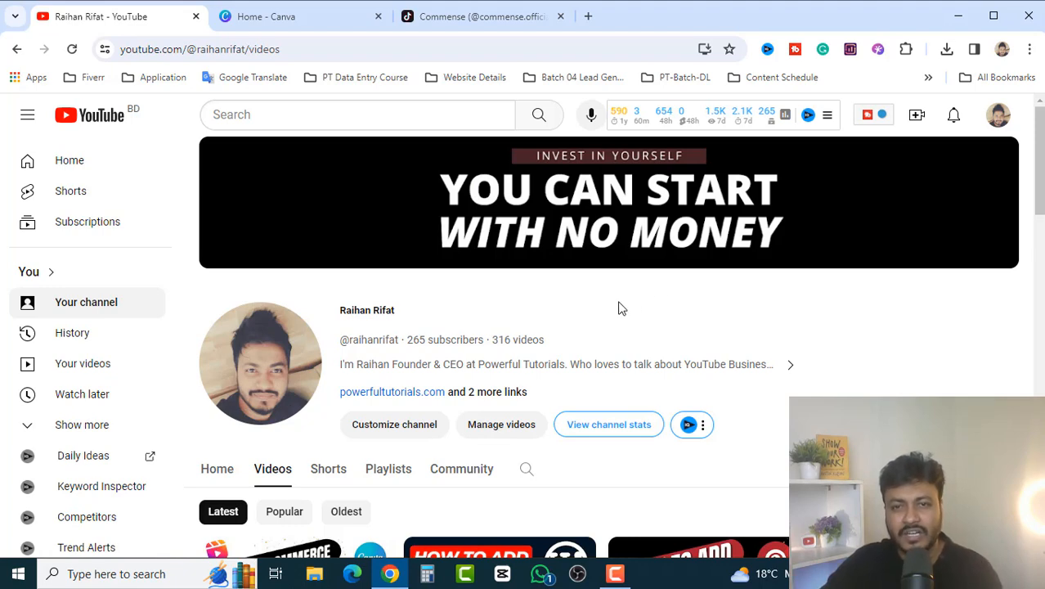
click(299, 18)
click(148, 17)
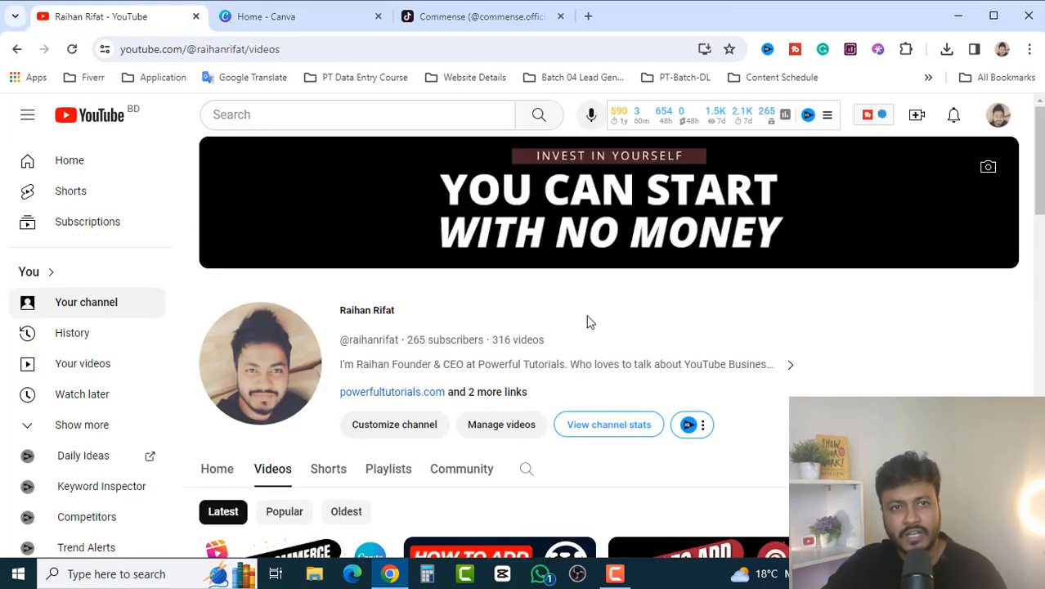
click(299, 16)
scroll(533, 376, up, 3)
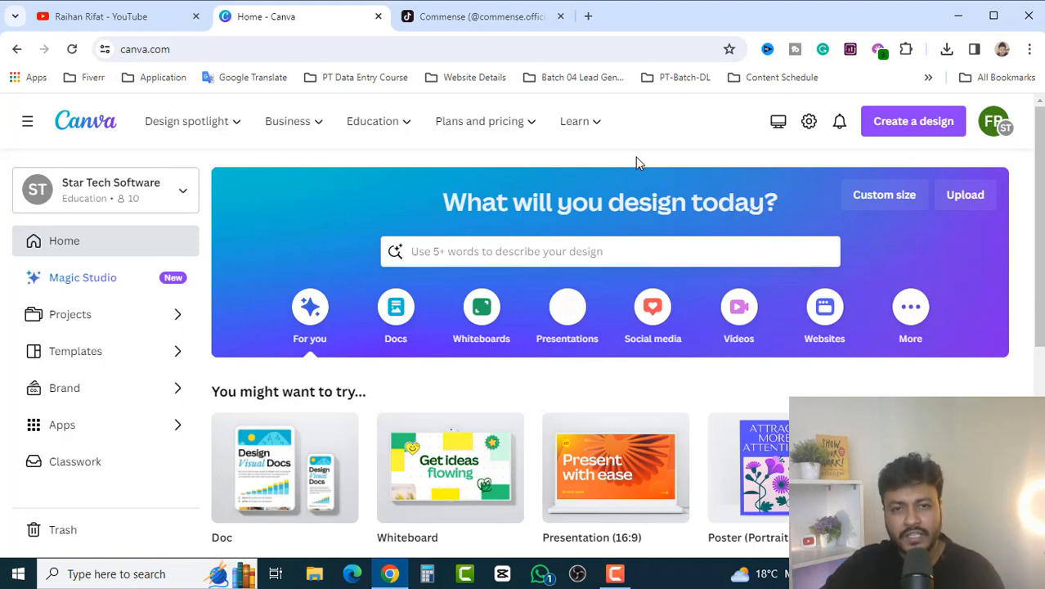
scroll(555, 373, down, 3)
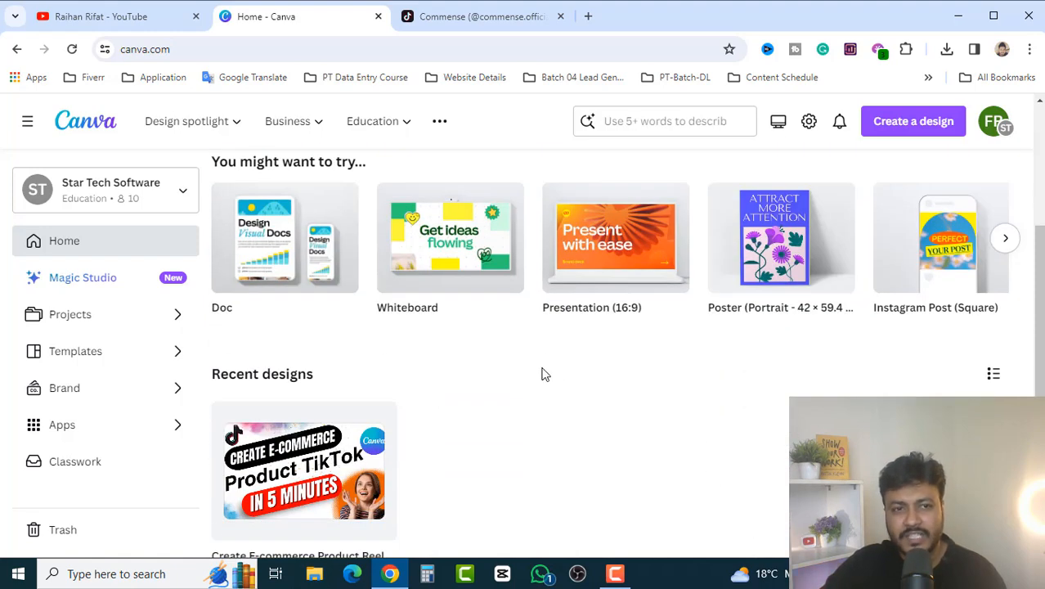
scroll(543, 374, up, 3)
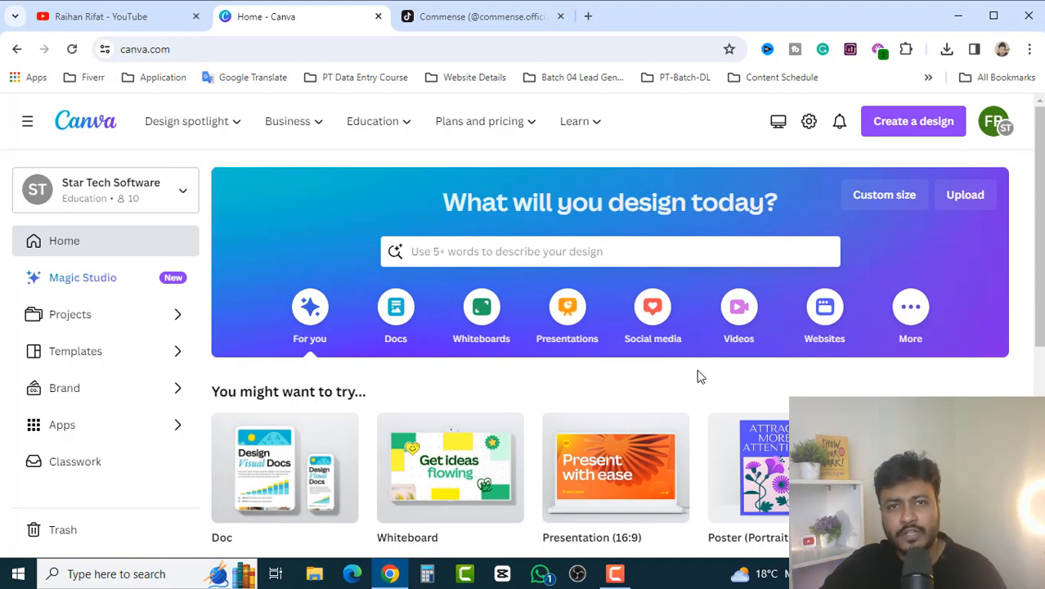
Step: Switch to TikTok and examine the product videos on the Commense profile as reference examples
key(ctrl+Tab)
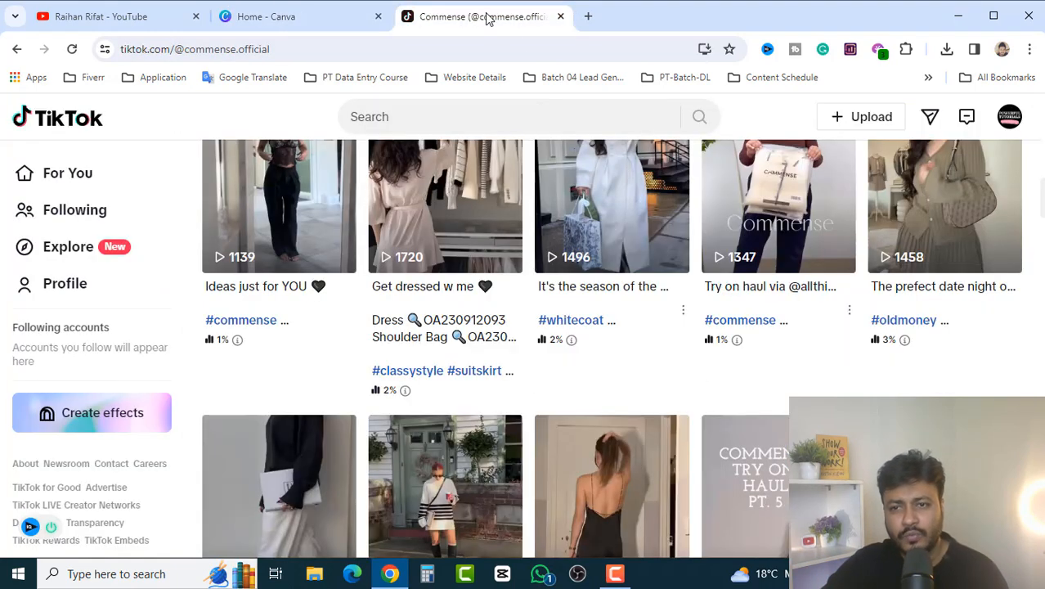
scroll(859, 339, down, 10)
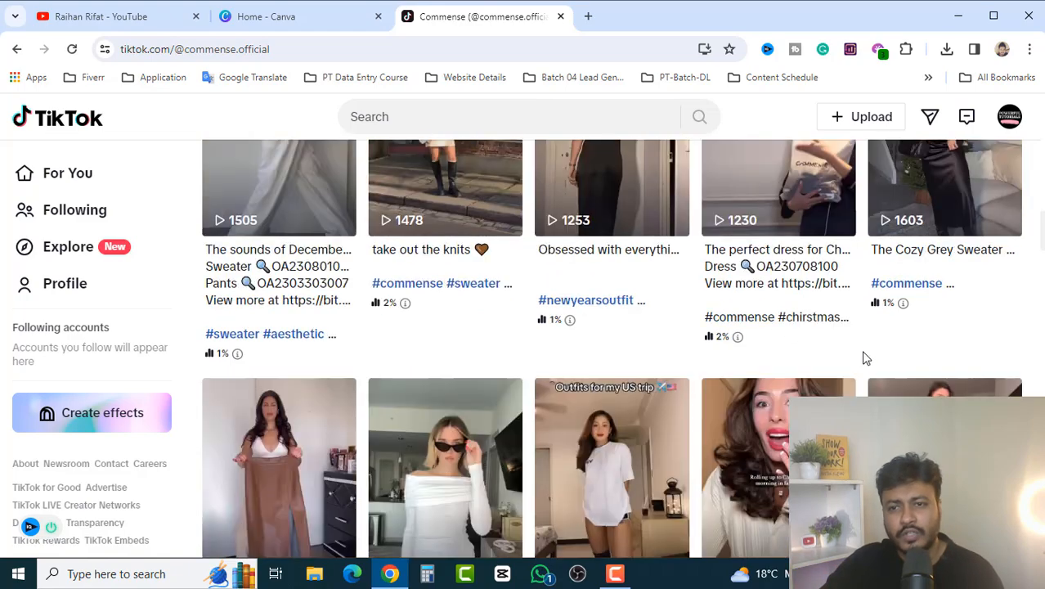
scroll(865, 388, down, 4)
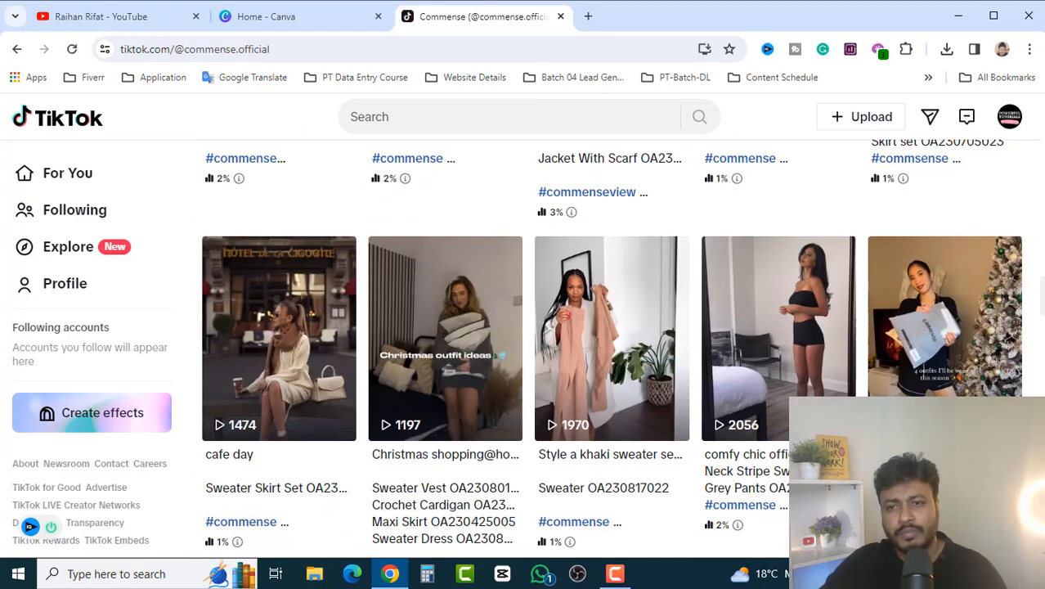
scroll(858, 368, down, 2)
scroll(858, 368, up, 5)
scroll(859, 368, down, 5)
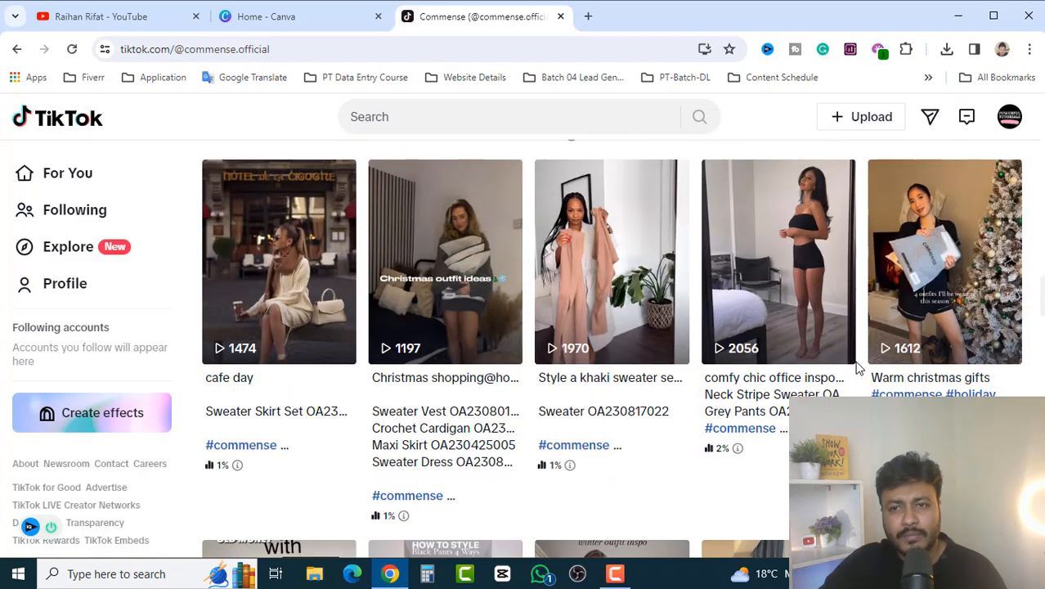
scroll(858, 368, down, 8)
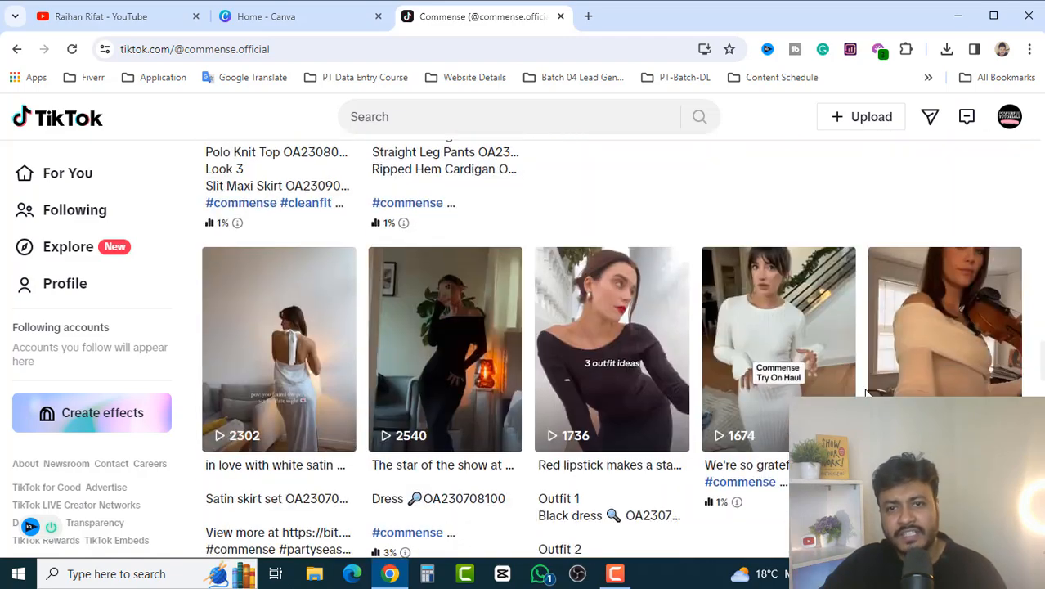
scroll(859, 368, down, 3)
scroll(858, 368, up, 3)
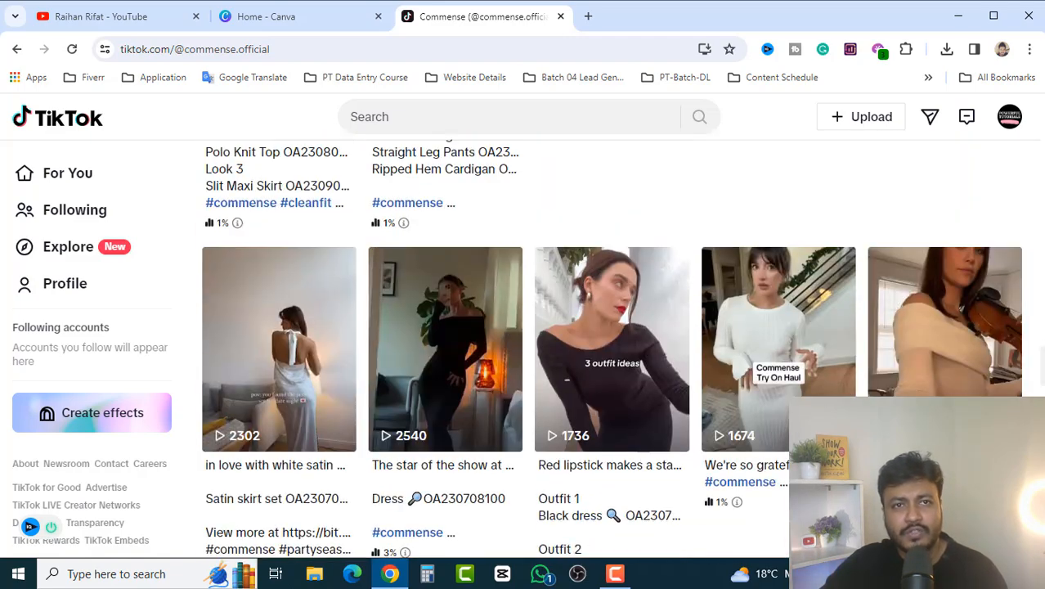
Step: Switch to Canva and create a blank TikTok Video design from the video formats
click(296, 17)
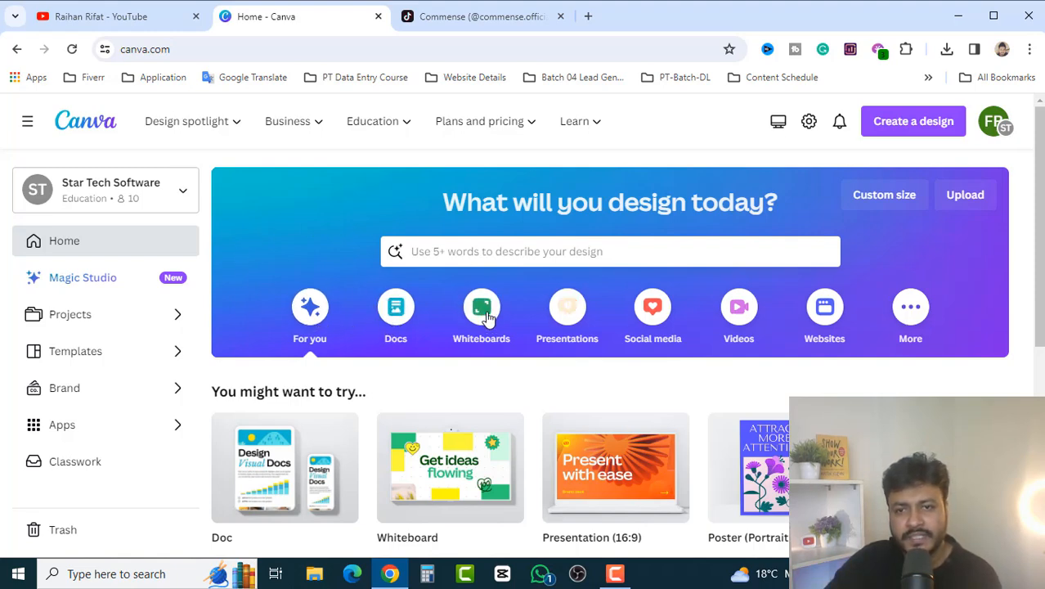
click(744, 335)
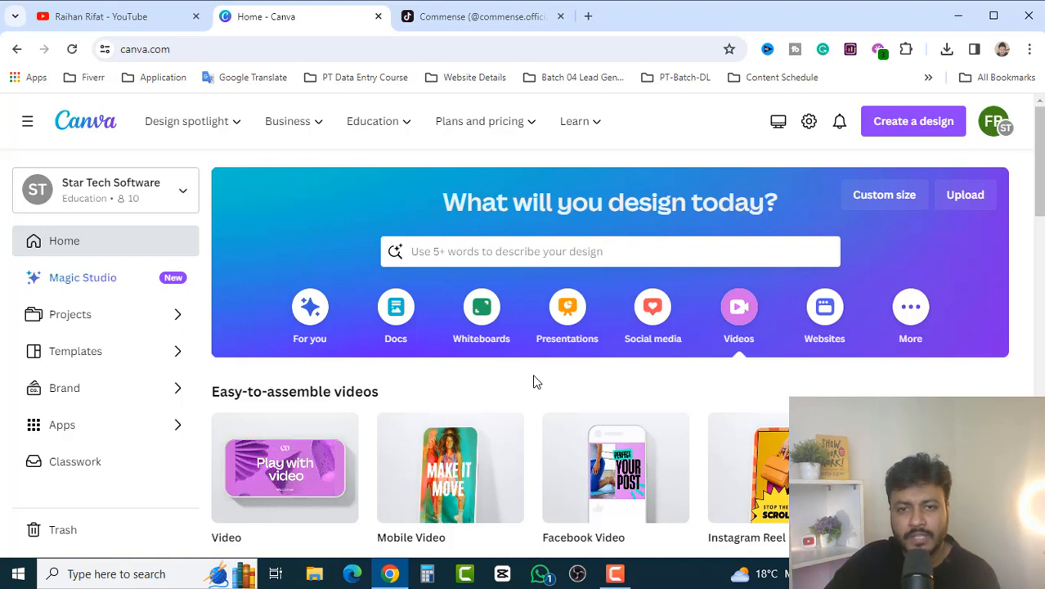
scroll(536, 382, down, 1)
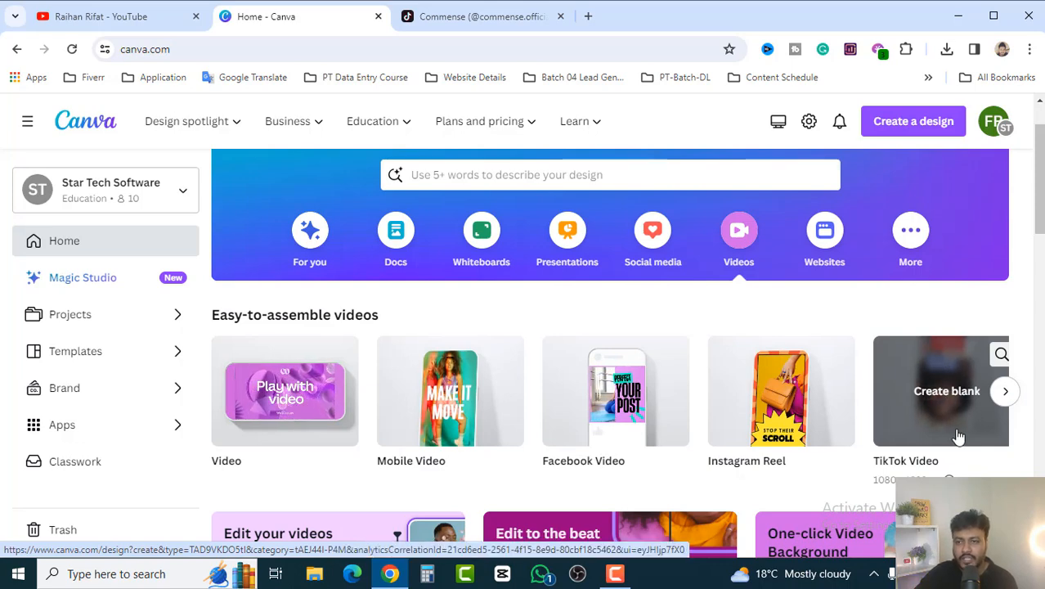
click(950, 393)
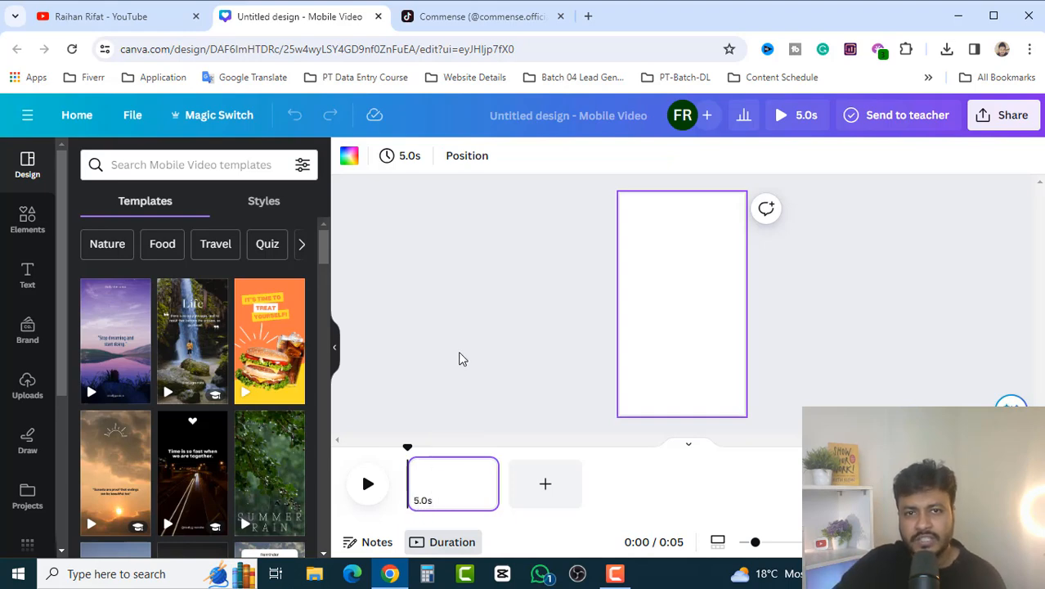
Step: Set the blank page's duration to 10.0 seconds and name the design "clothing brand"
click(406, 156)
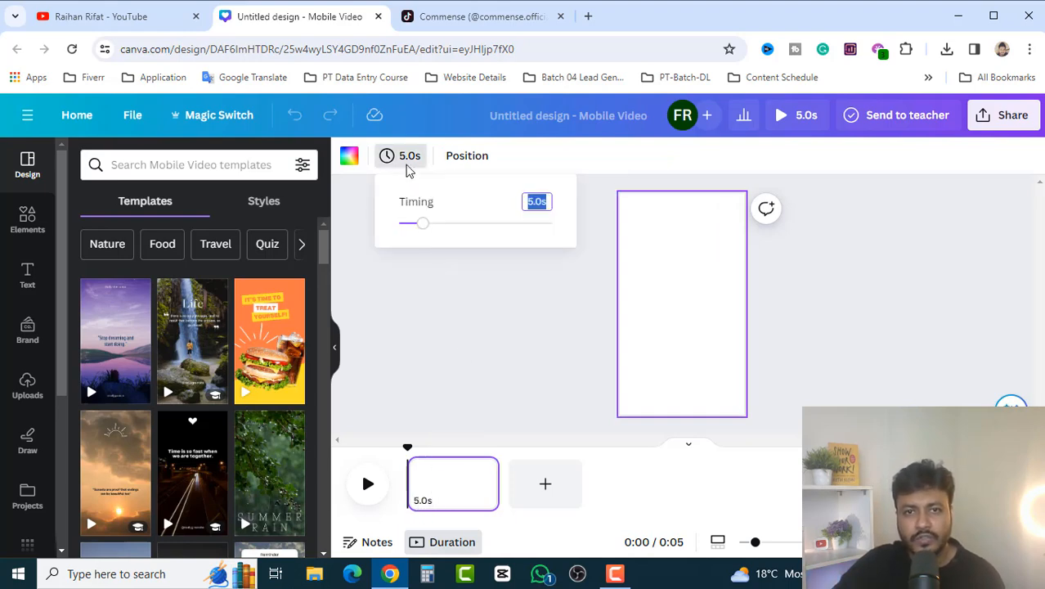
drag(423, 224, 449, 231)
click(469, 261)
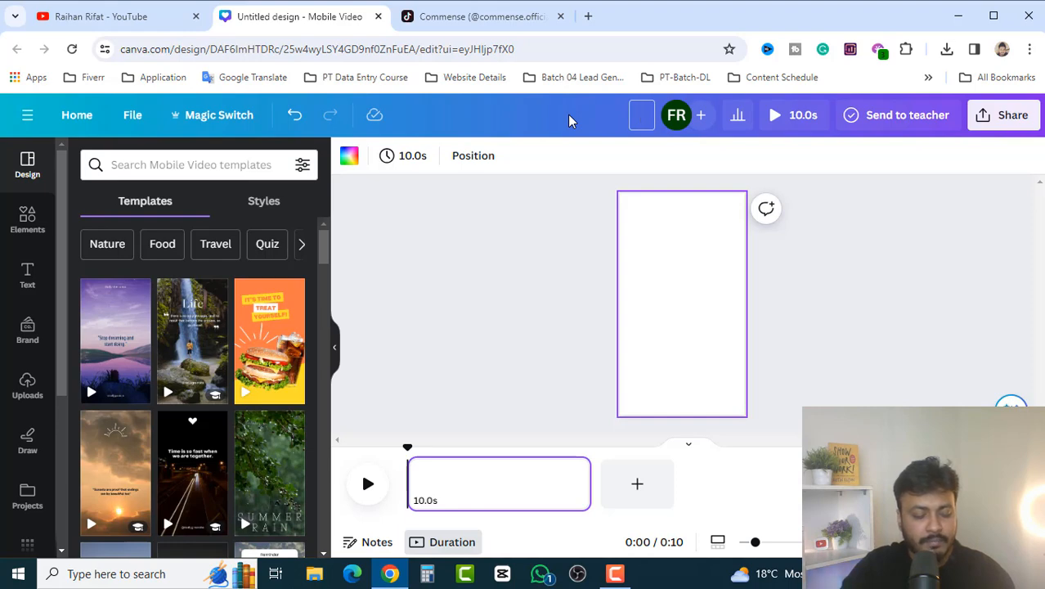
text(clothing brand)
click(804, 309)
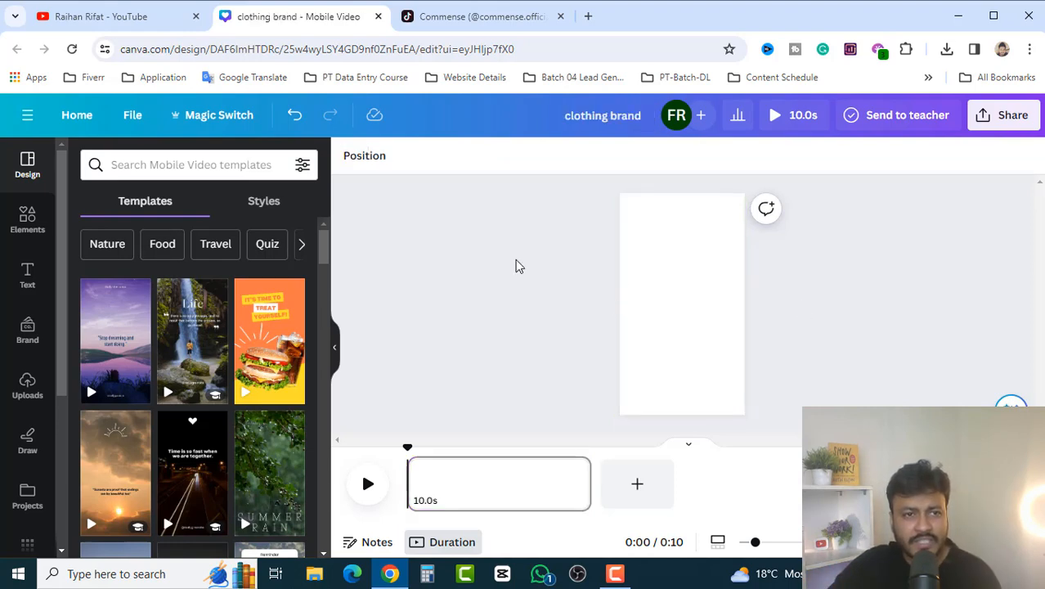
Step: Browse the mobile video templates and search them for the suggested term "clothing sale"
scroll(123, 213, down, 2)
scroll(213, 327, down, 5)
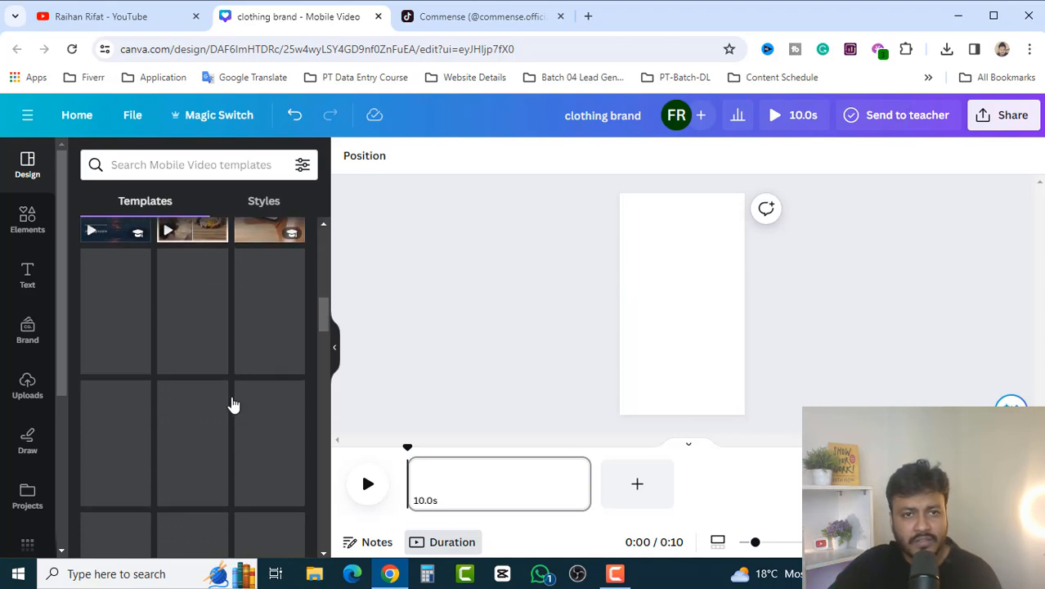
scroll(234, 405, up, 1)
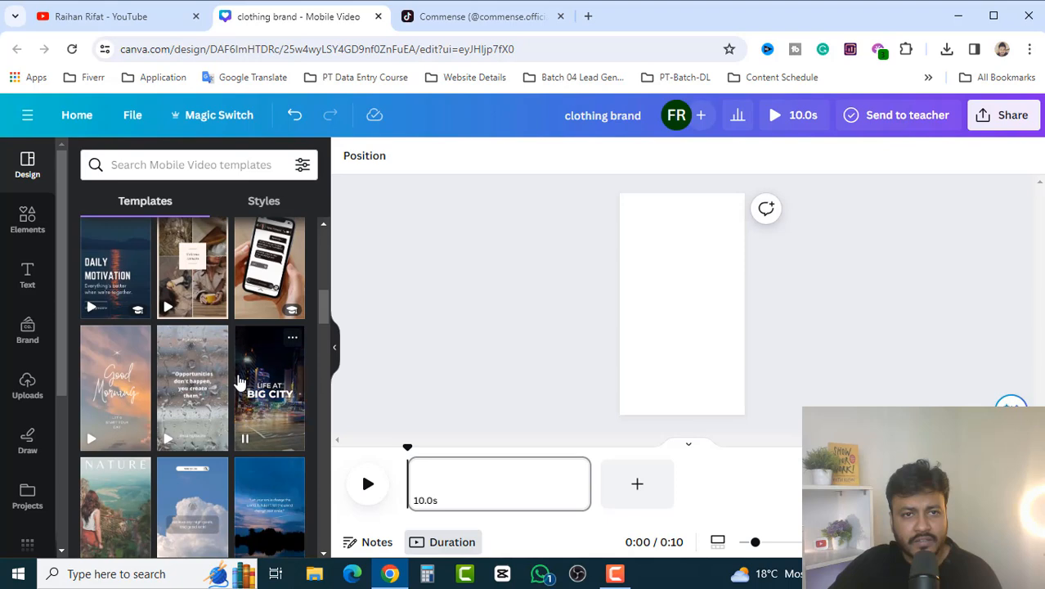
scroll(238, 389, up, 4)
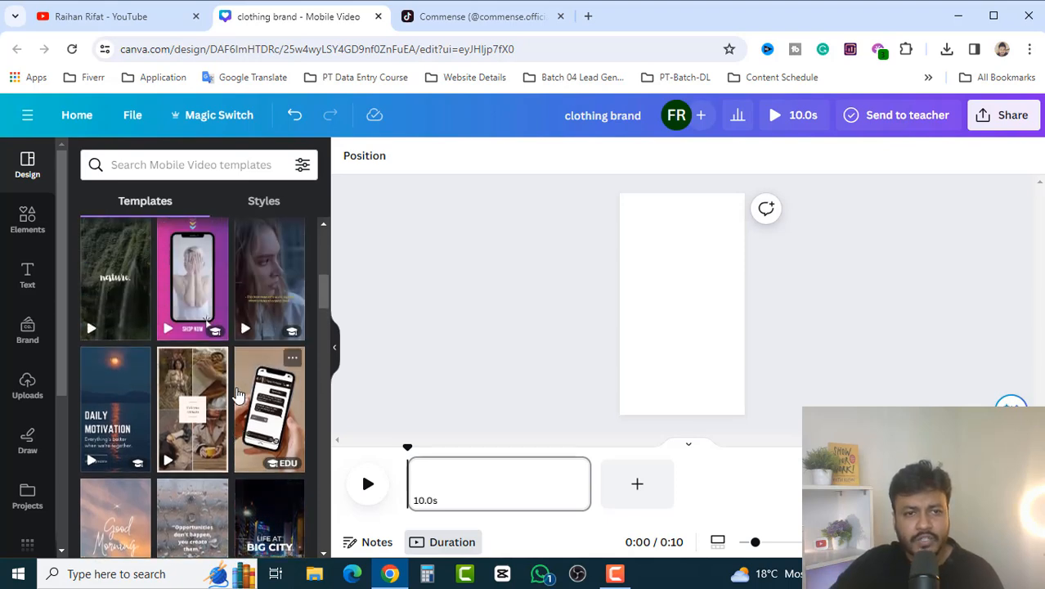
scroll(237, 396, up, 2)
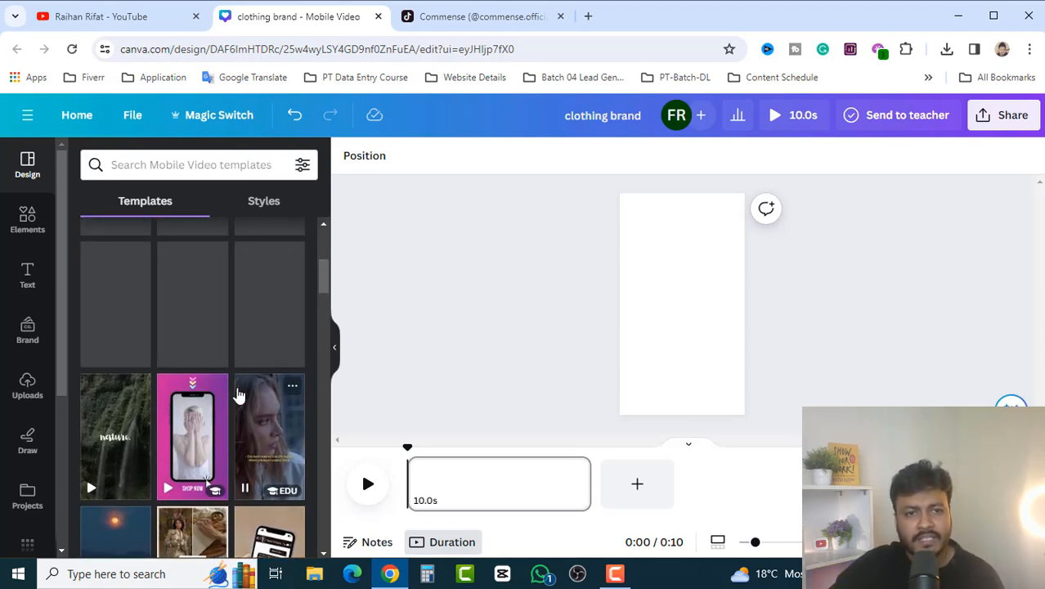
scroll(238, 396, up, 1)
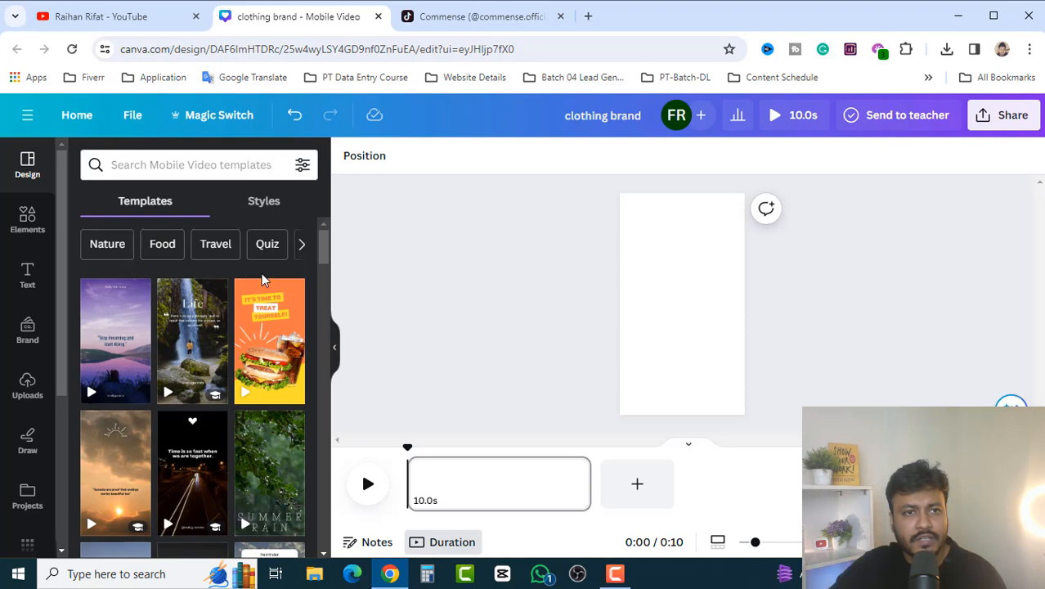
click(135, 166)
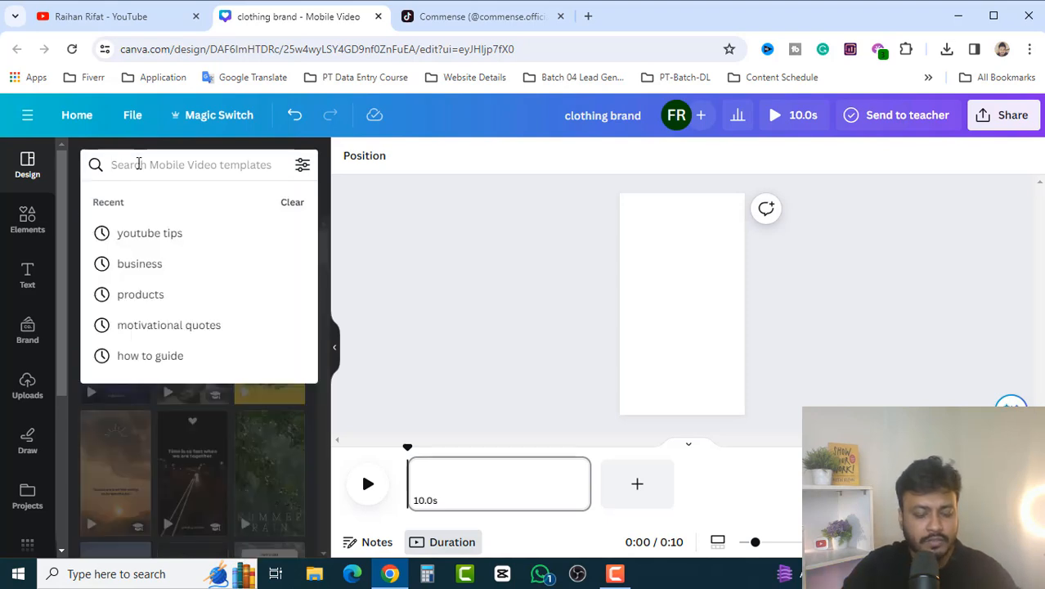
text(clot)
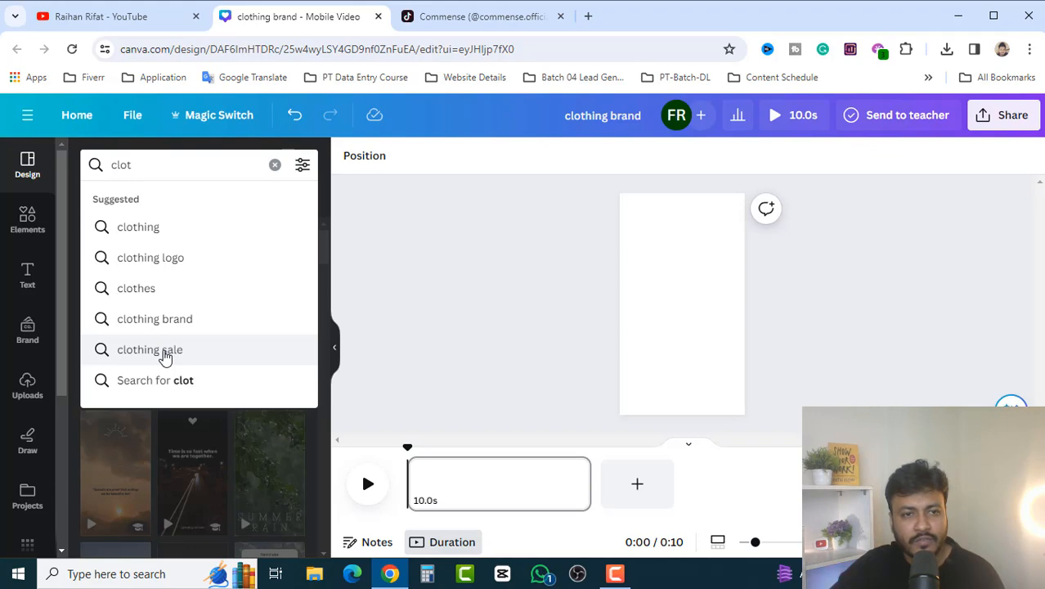
click(164, 354)
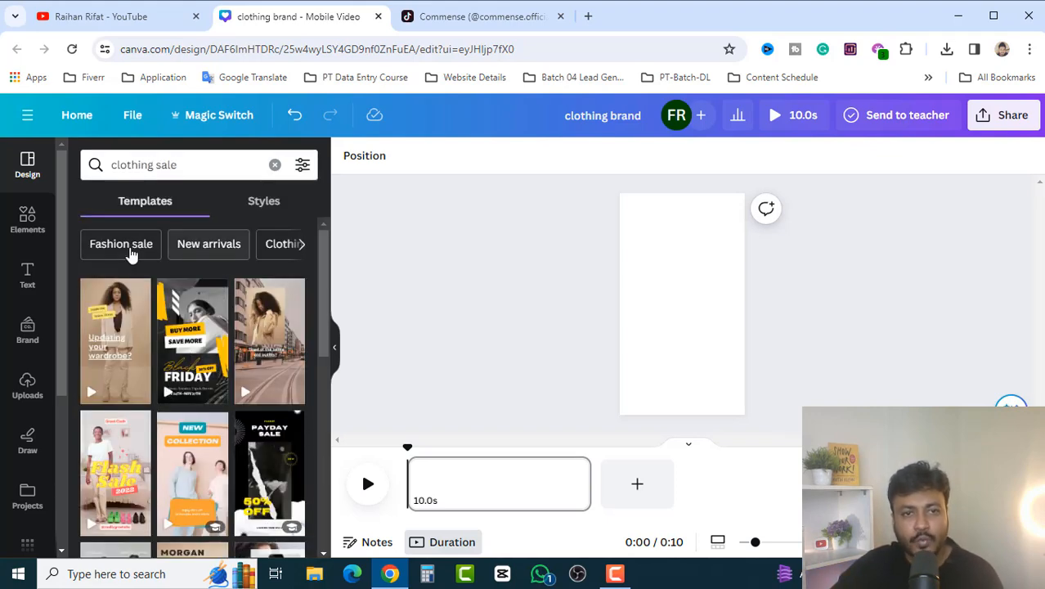
Step: Look through the related categories of the clothing sale templates and switch to the Flash sale category
click(301, 244)
click(301, 243)
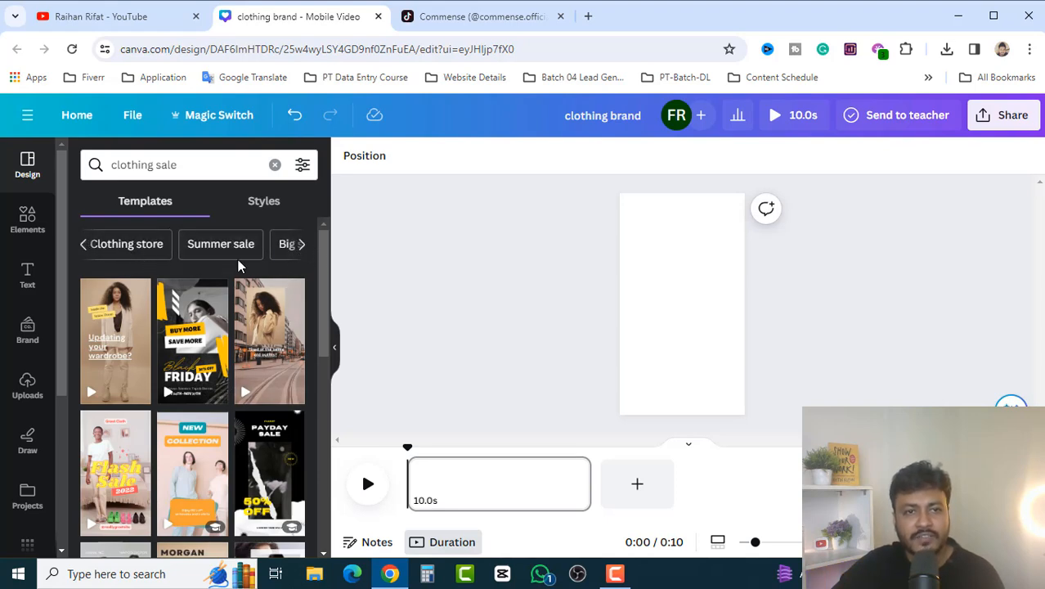
click(294, 252)
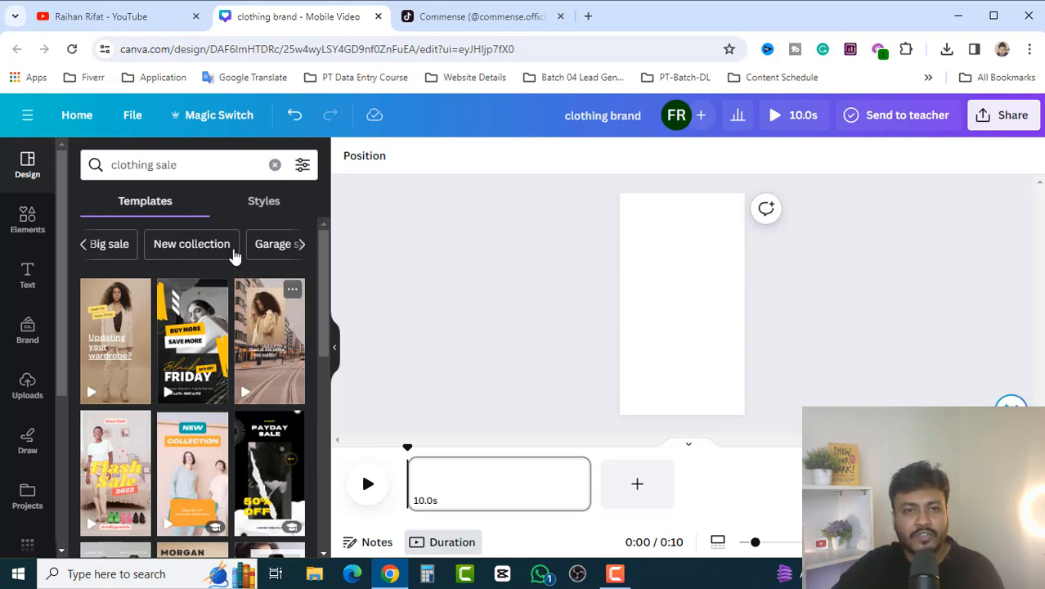
click(302, 247)
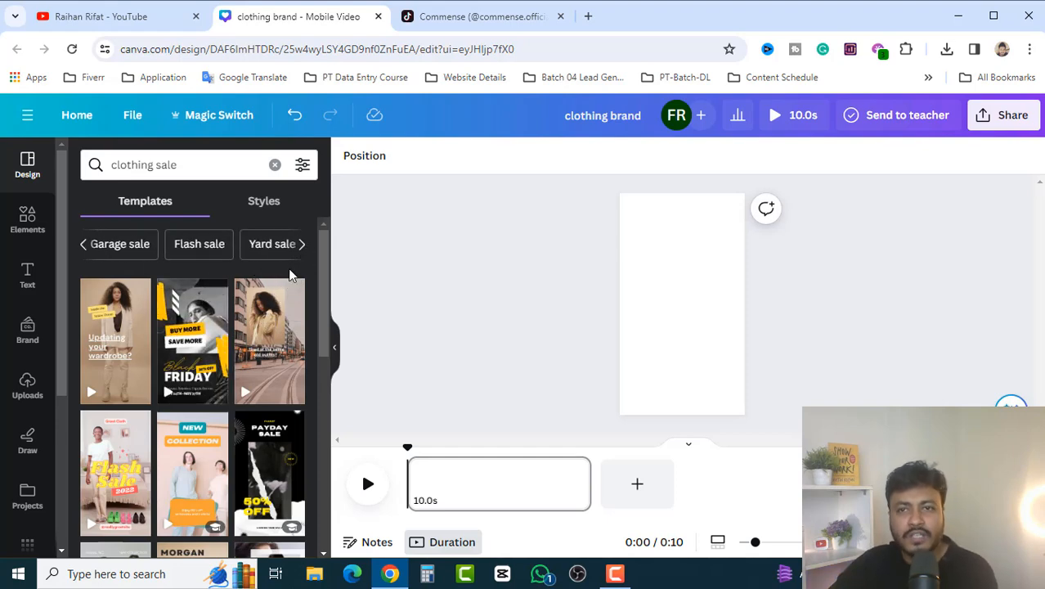
click(84, 245)
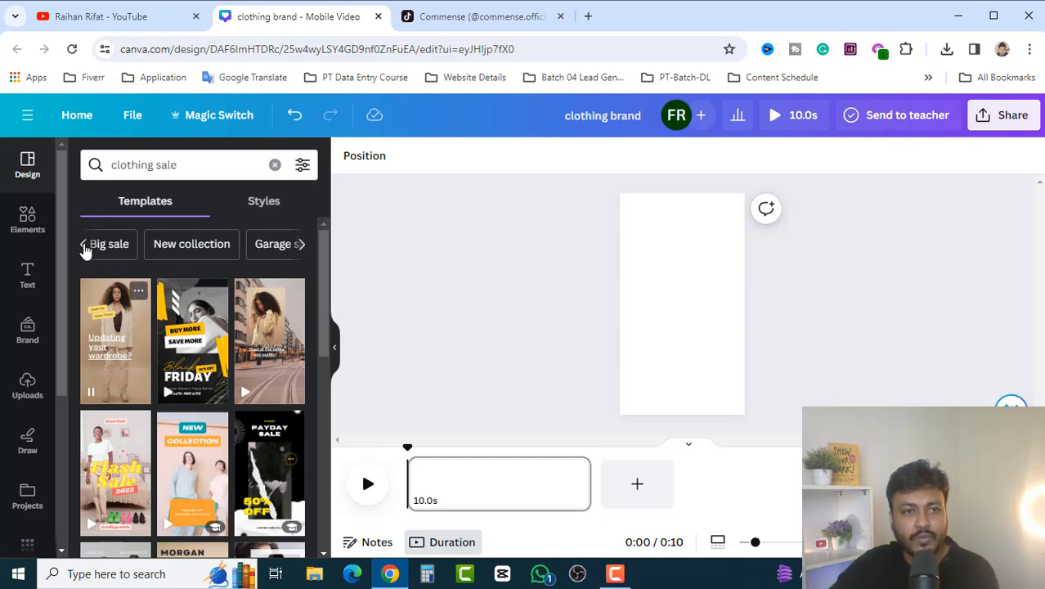
click(83, 244)
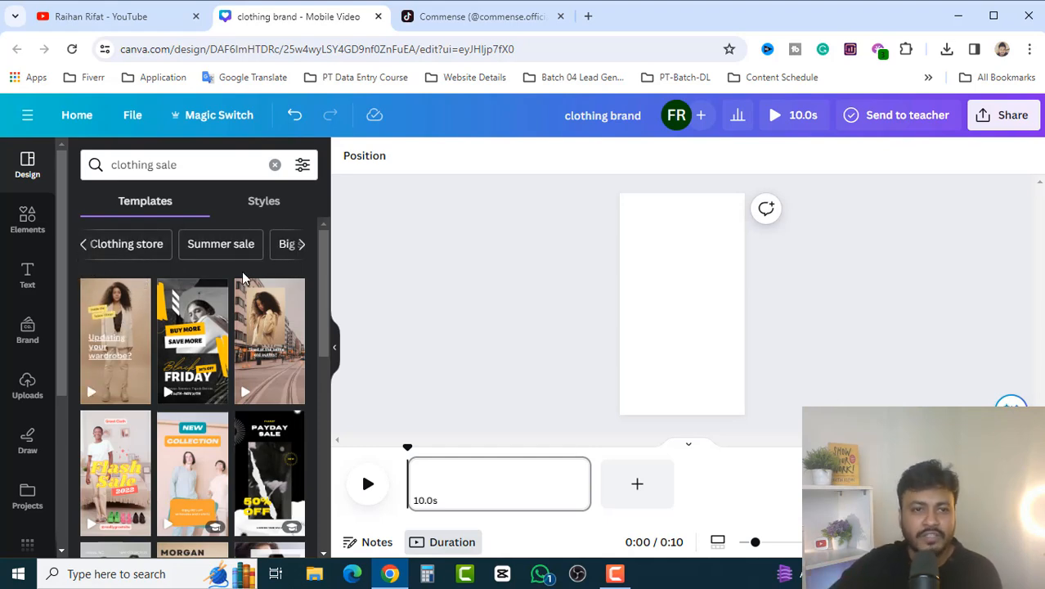
scroll(259, 249, right, 2)
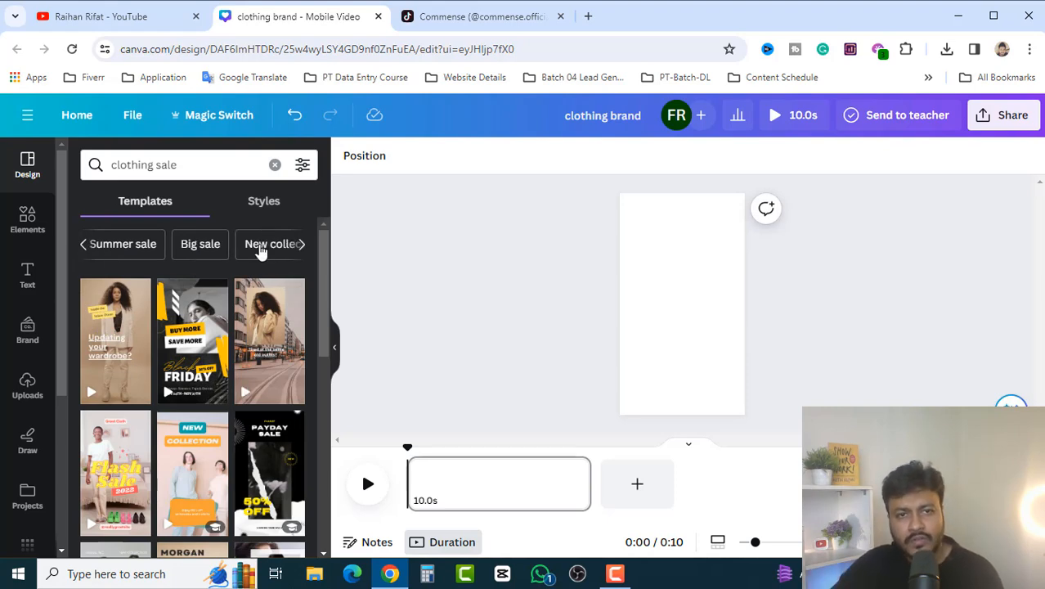
click(302, 245)
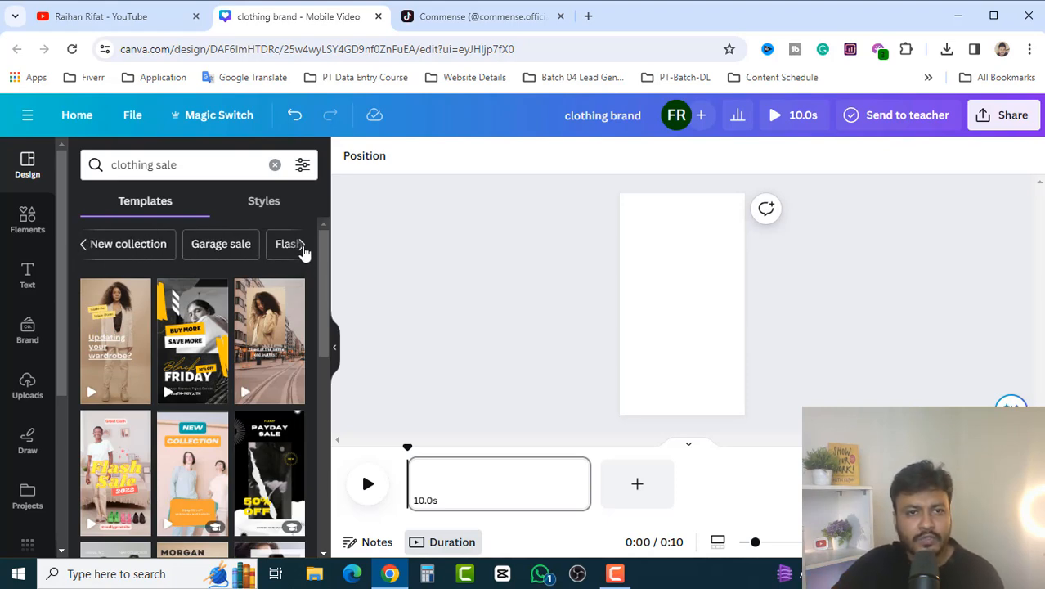
click(287, 245)
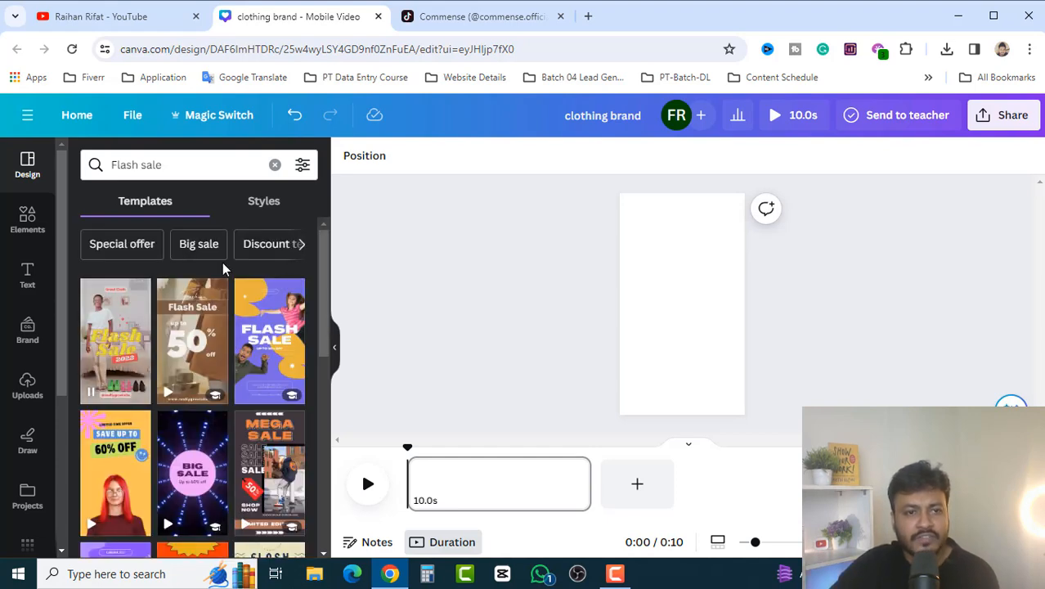
Step: Apply the "Red White Modern Fashion Sale TikTok Story" template from the Flash sale results and look through its similar templates
scroll(211, 359, down, 3)
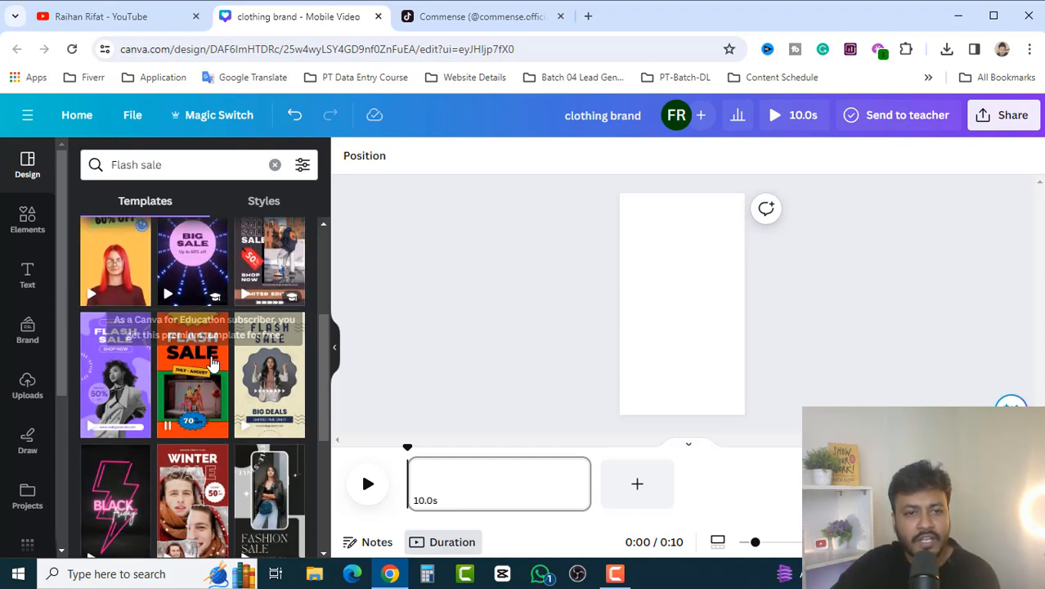
scroll(211, 362, down, 4)
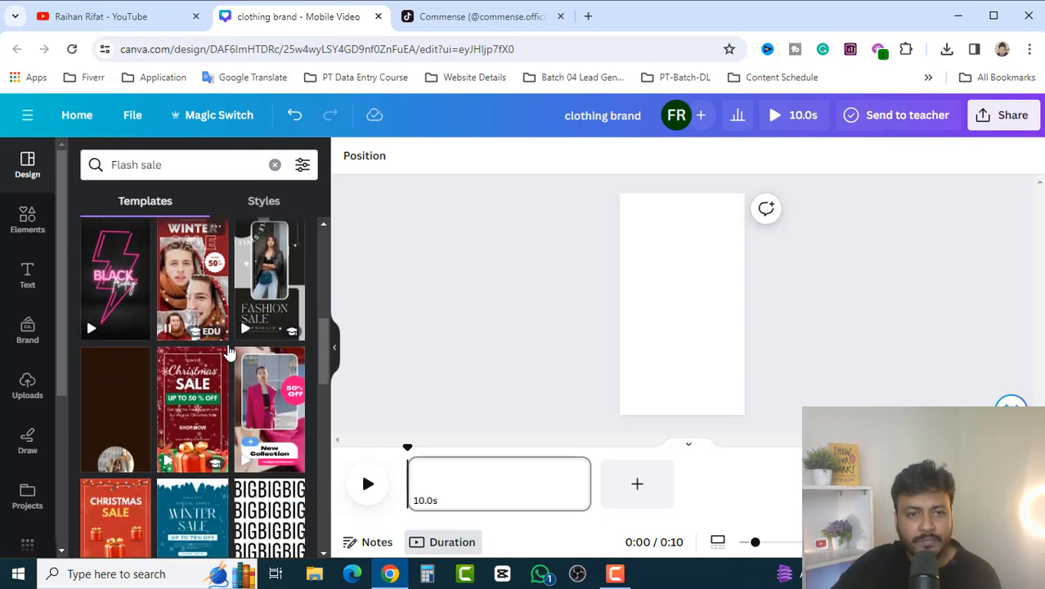
scroll(228, 359, down, 1)
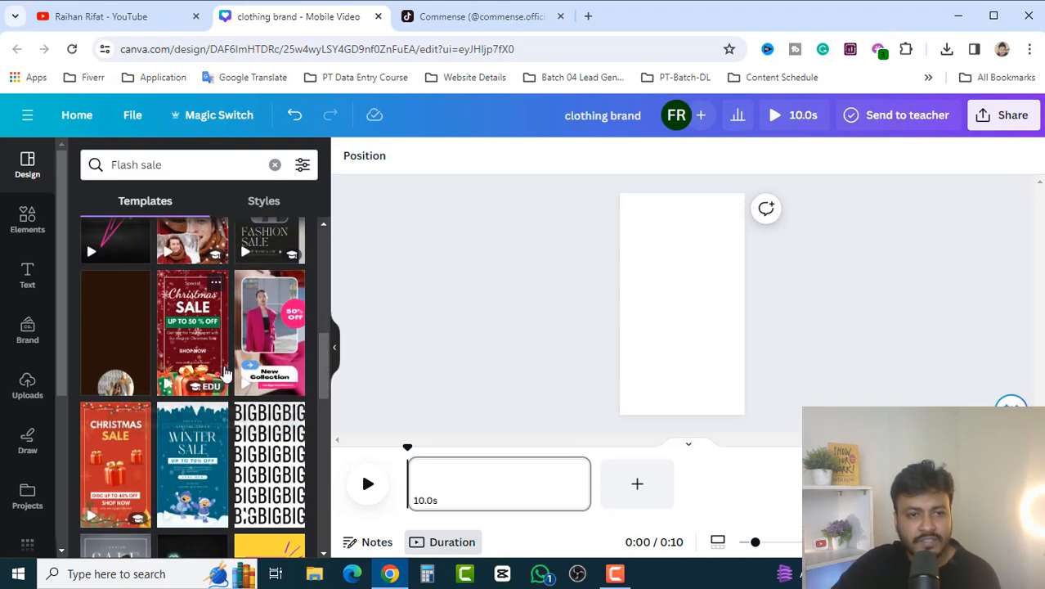
scroll(221, 388, down, 4)
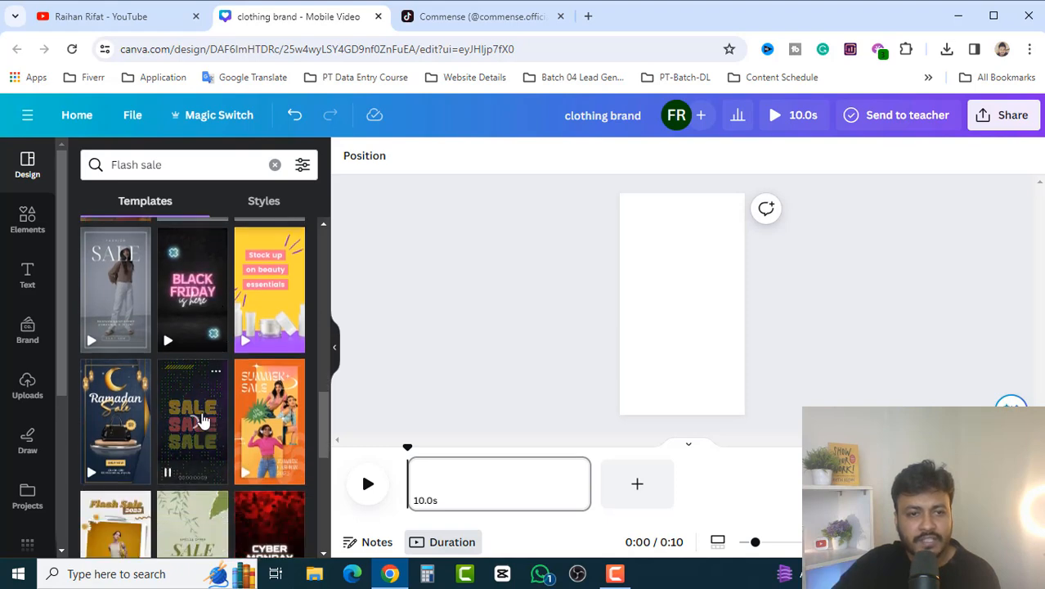
scroll(203, 419, down, 2)
scroll(202, 419, down, 1)
scroll(204, 421, up, 5)
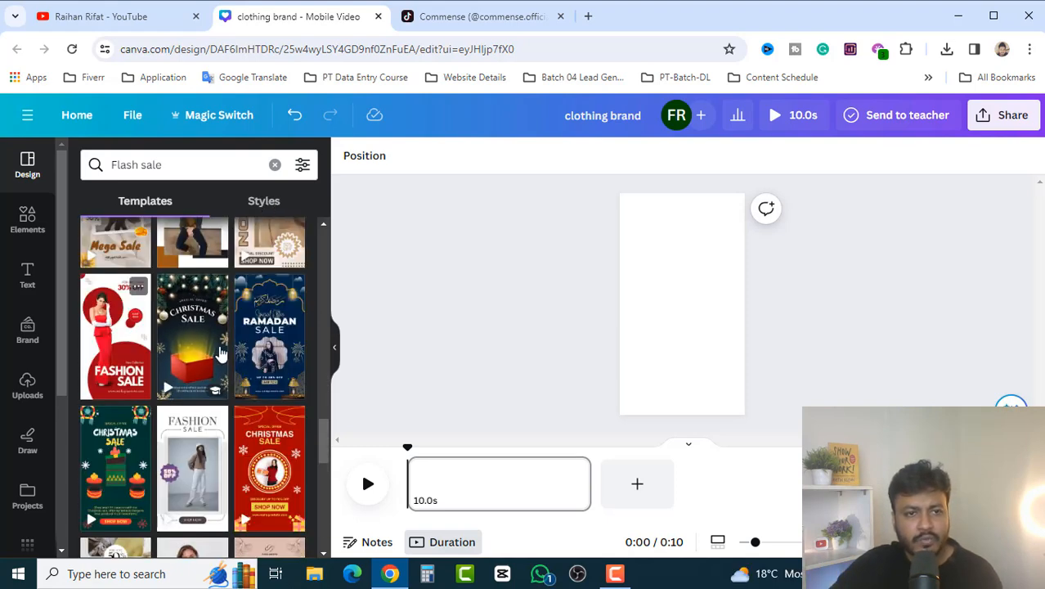
click(114, 349)
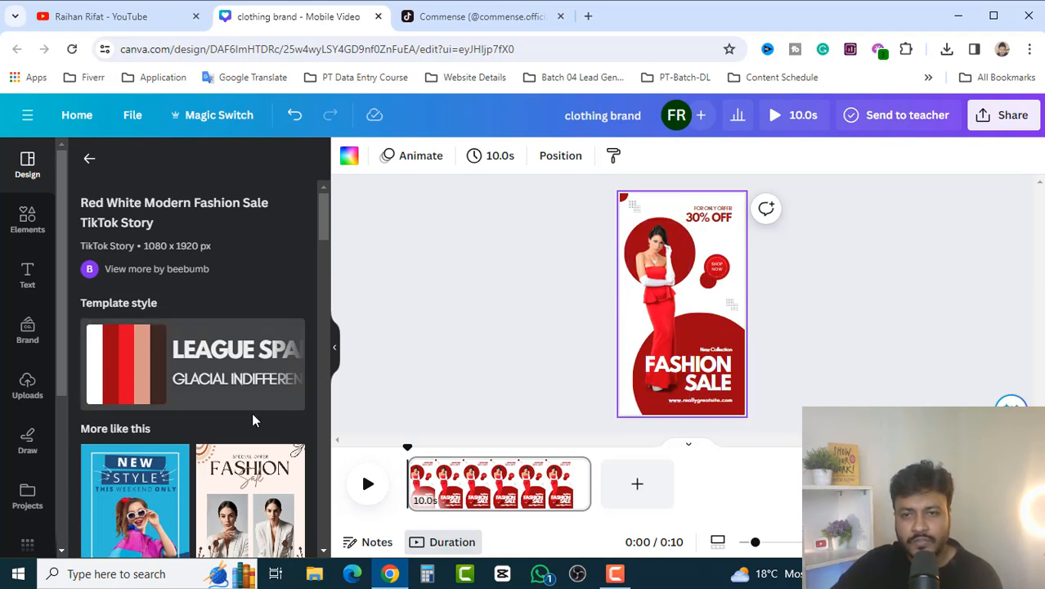
scroll(180, 384, down, 5)
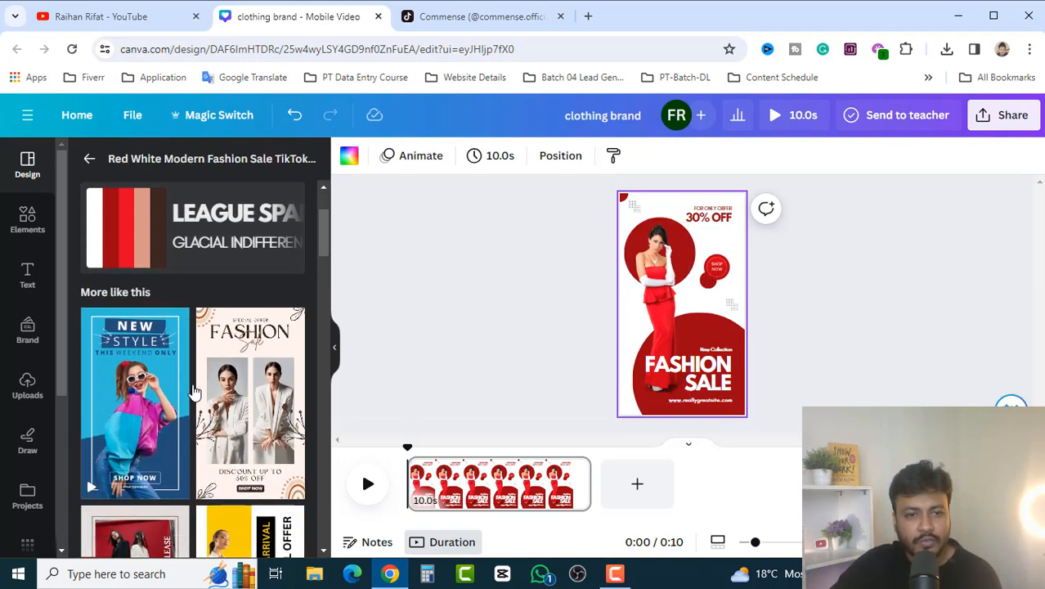
scroll(193, 393, down, 5)
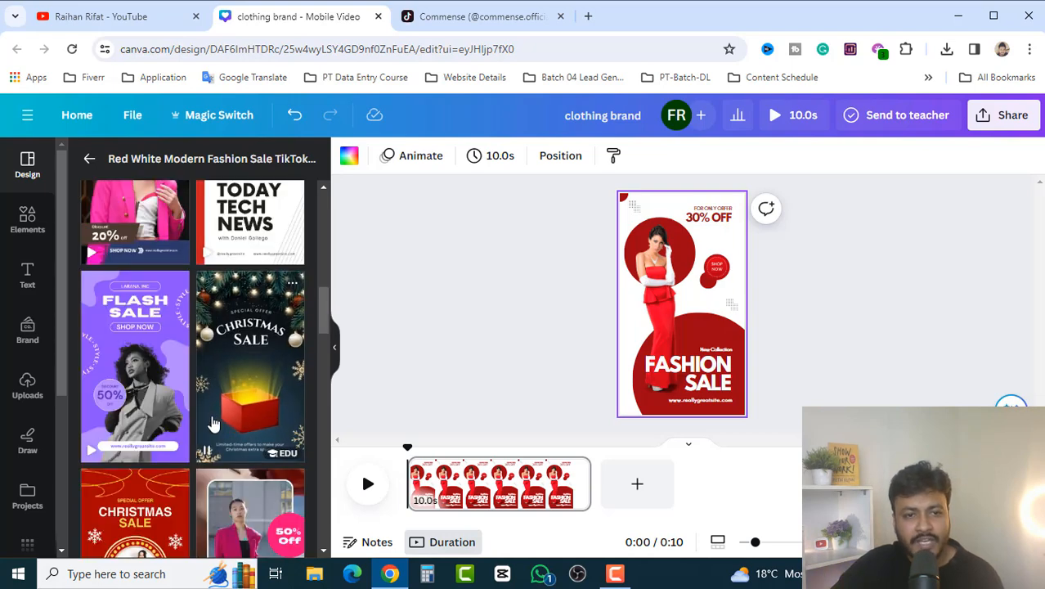
scroll(211, 427, up, 1)
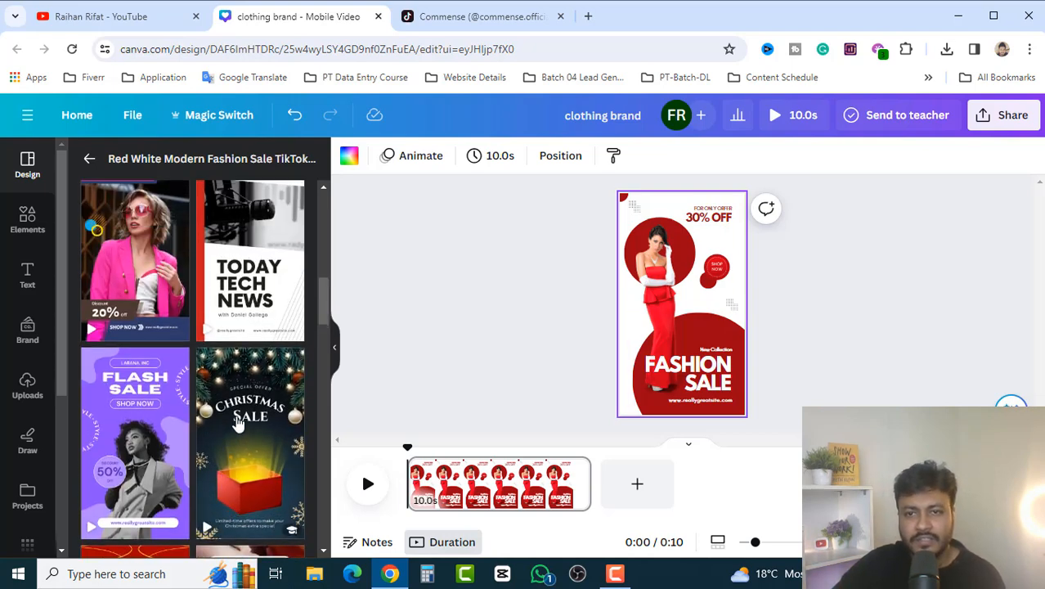
scroll(204, 393, up, 10)
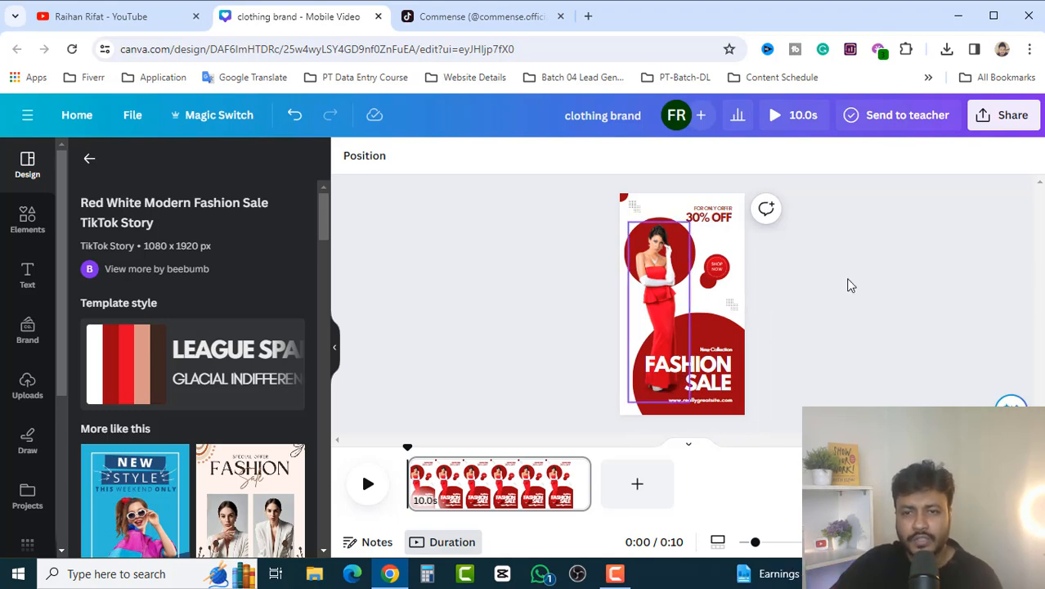
Step: Recolor the large red circle behind the "FASHION SALE" heading to the near-black shade from the model photo's colors
click(643, 401)
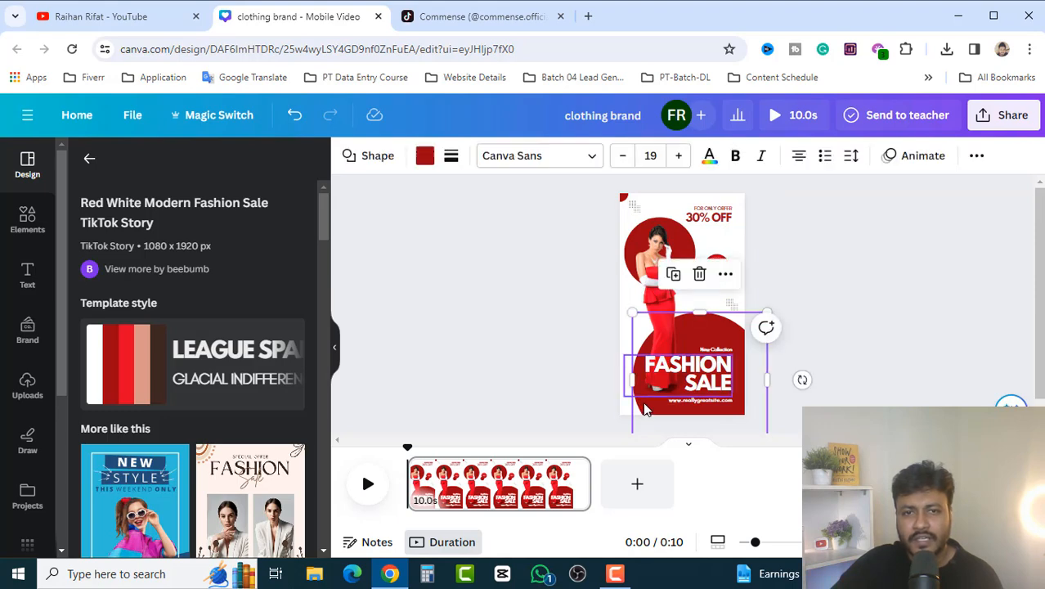
click(425, 160)
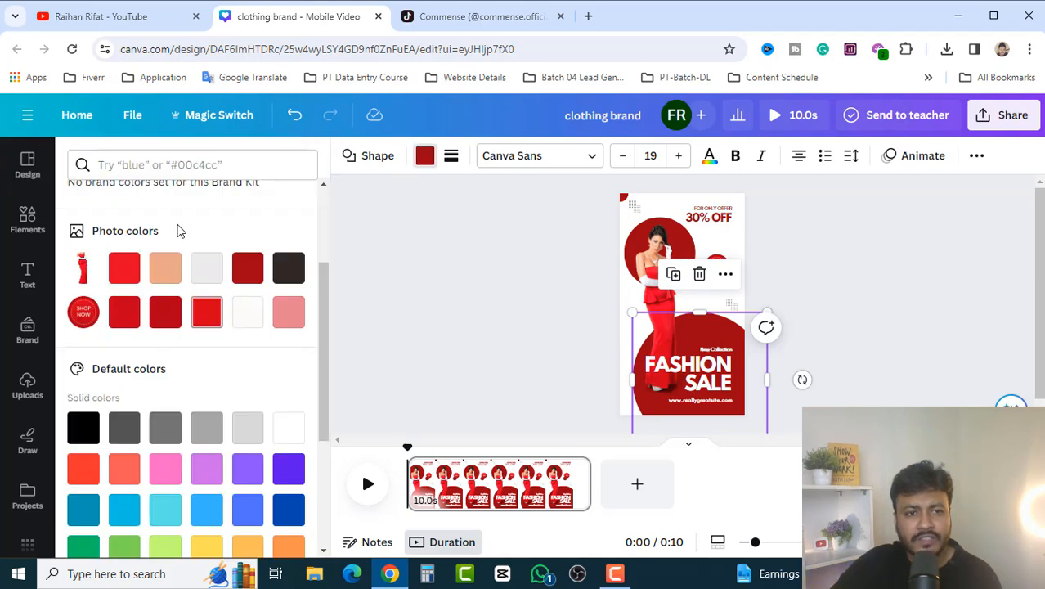
click(289, 267)
click(172, 268)
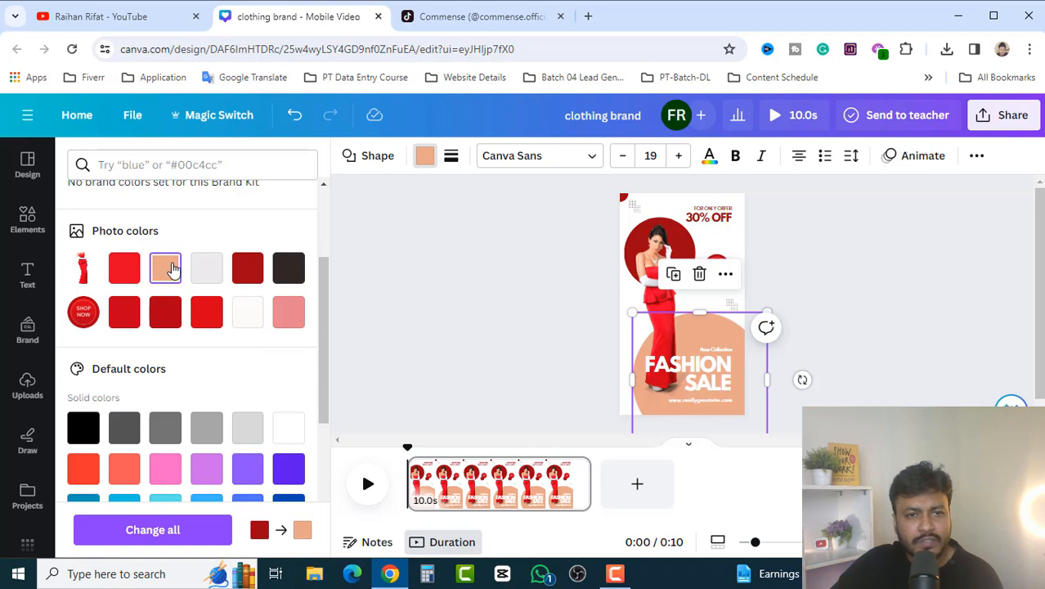
click(289, 269)
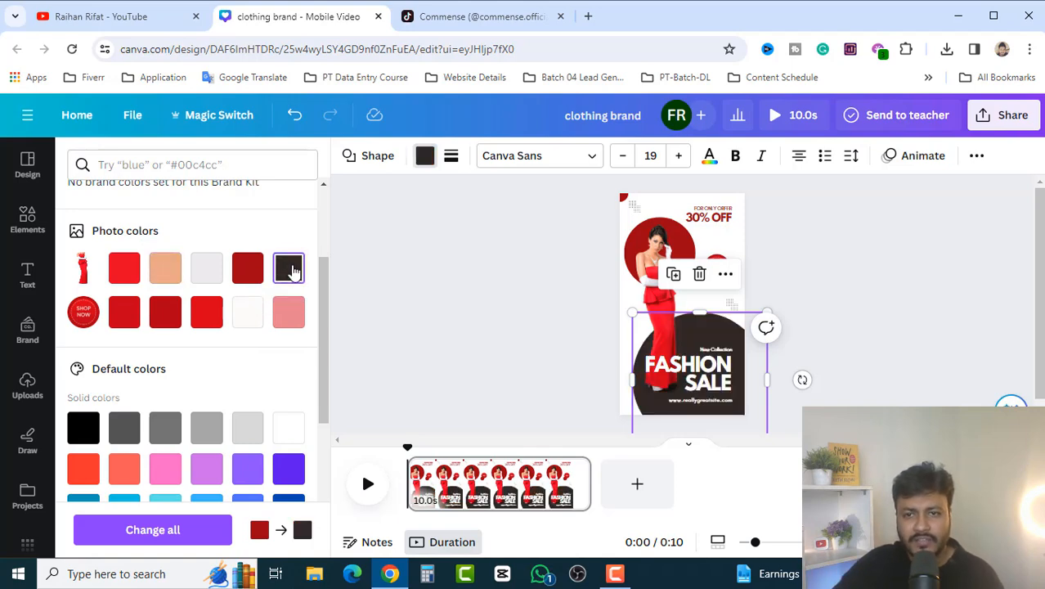
click(784, 298)
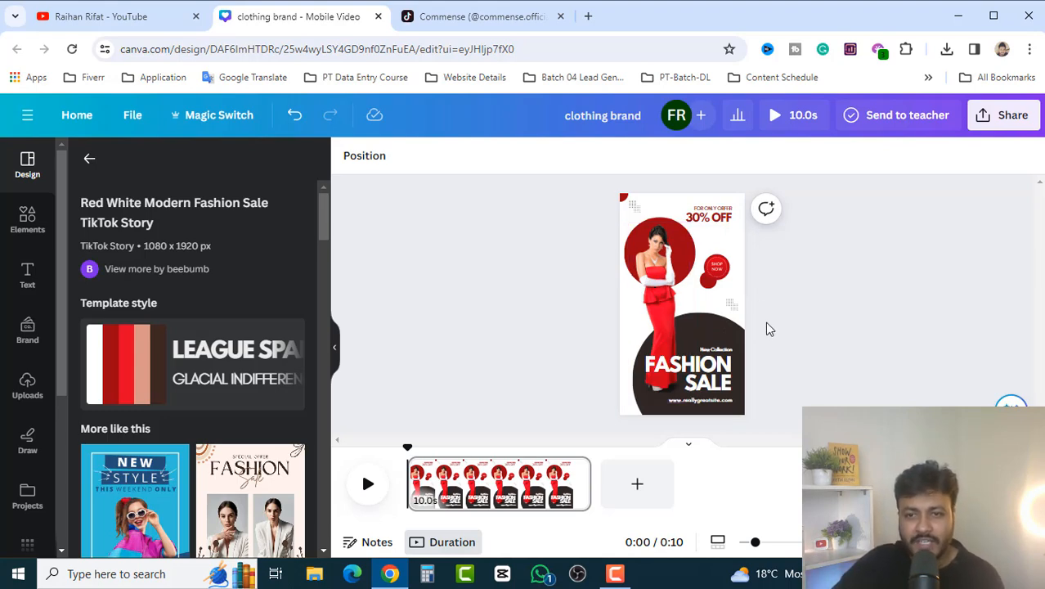
Step: Change the discount text above the model to "20% OFF"
click(705, 218)
click(700, 220)
click(695, 218)
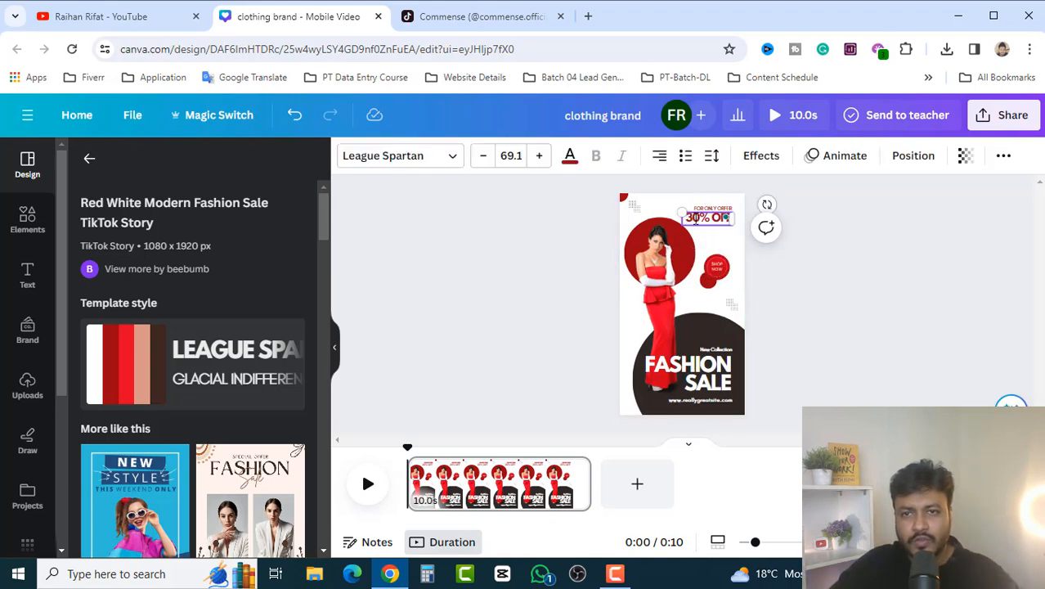
drag(696, 219, 688, 220)
text(2)
key(Escape)
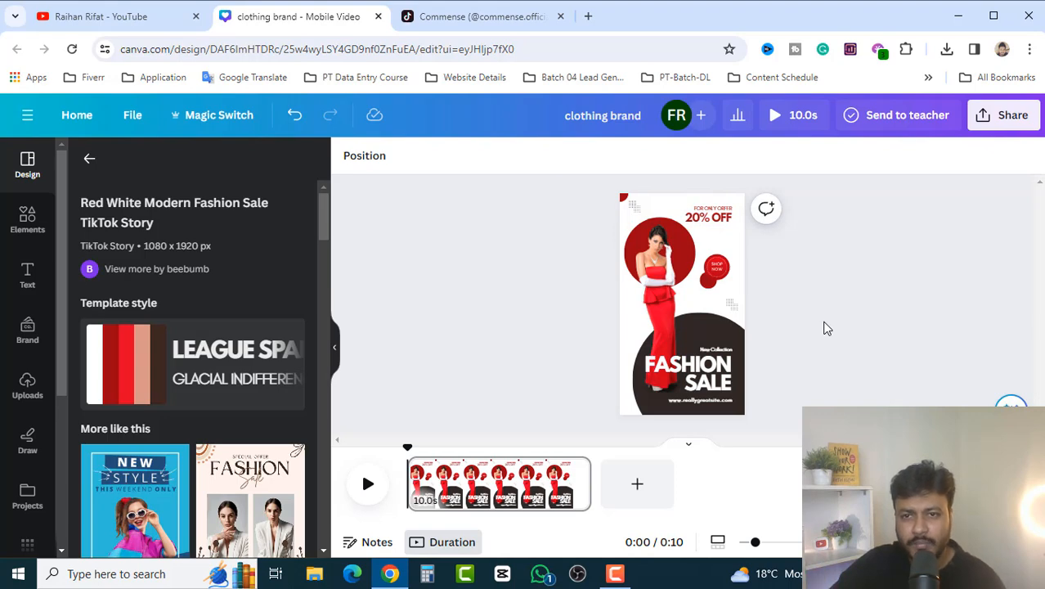
Step: Recolor the small red circle beneath the "SHOP NOW" badge to the same near-black as the large circle
click(709, 283)
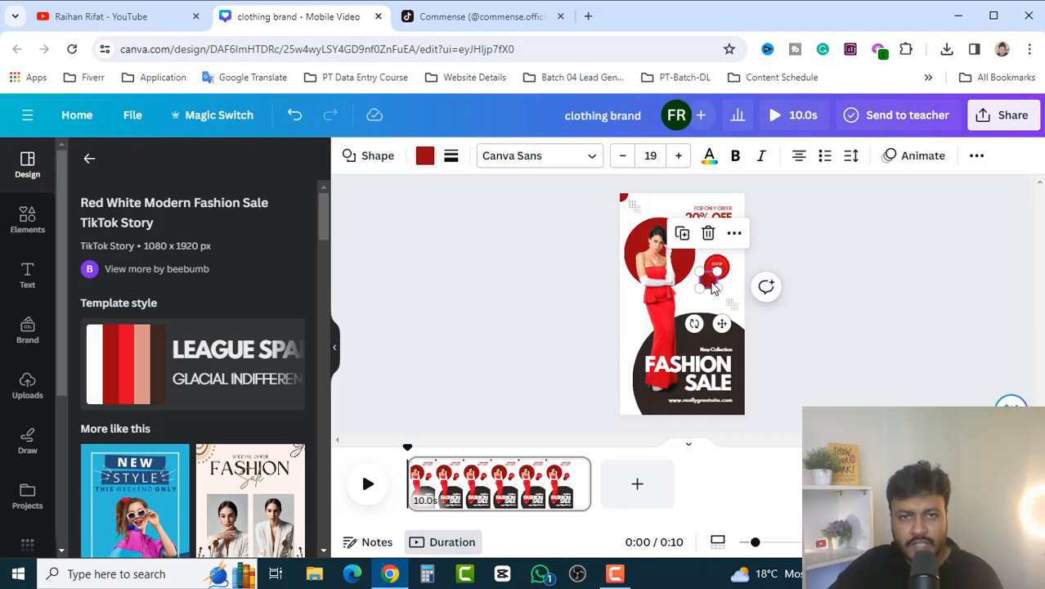
click(424, 155)
click(206, 248)
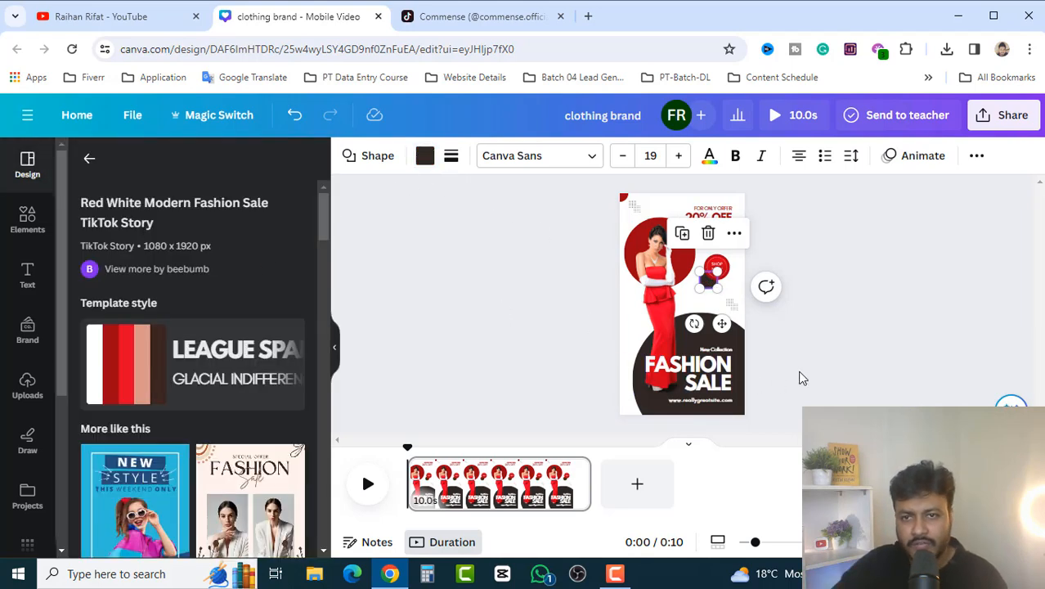
click(877, 337)
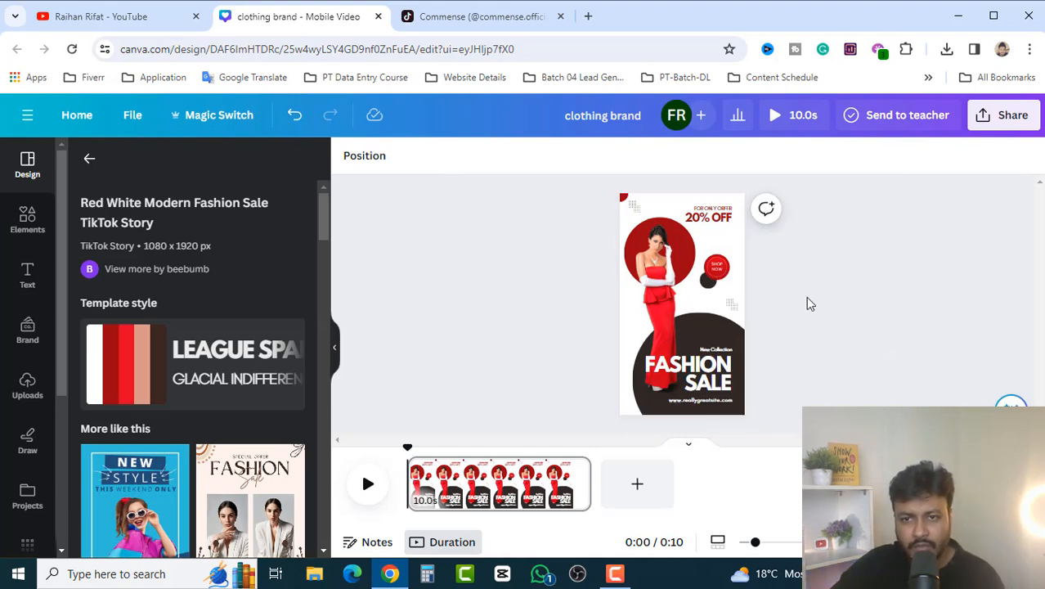
click(697, 401)
double_click(696, 403)
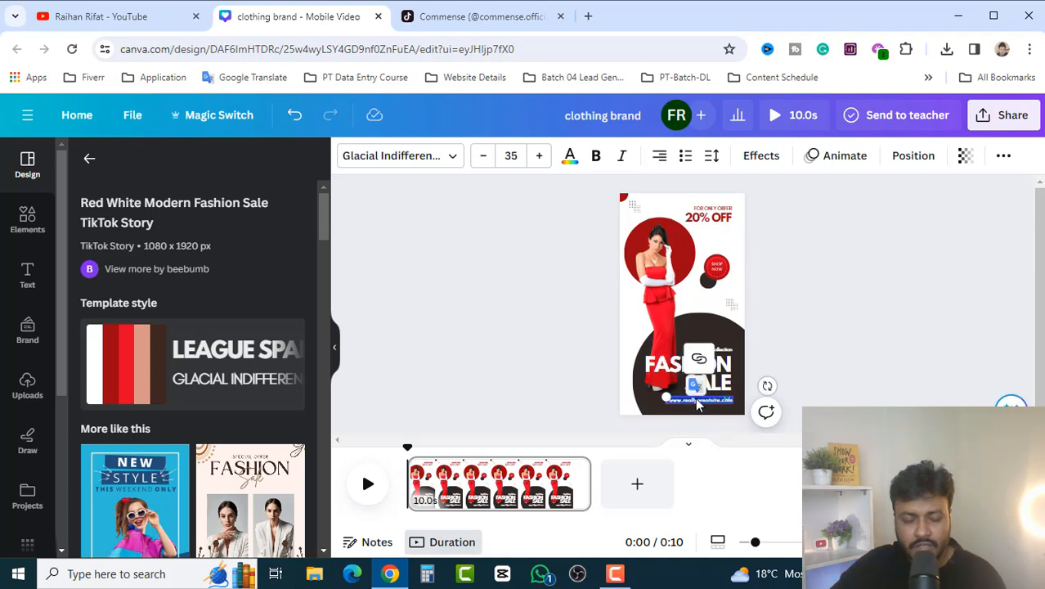
key(BackSpace)
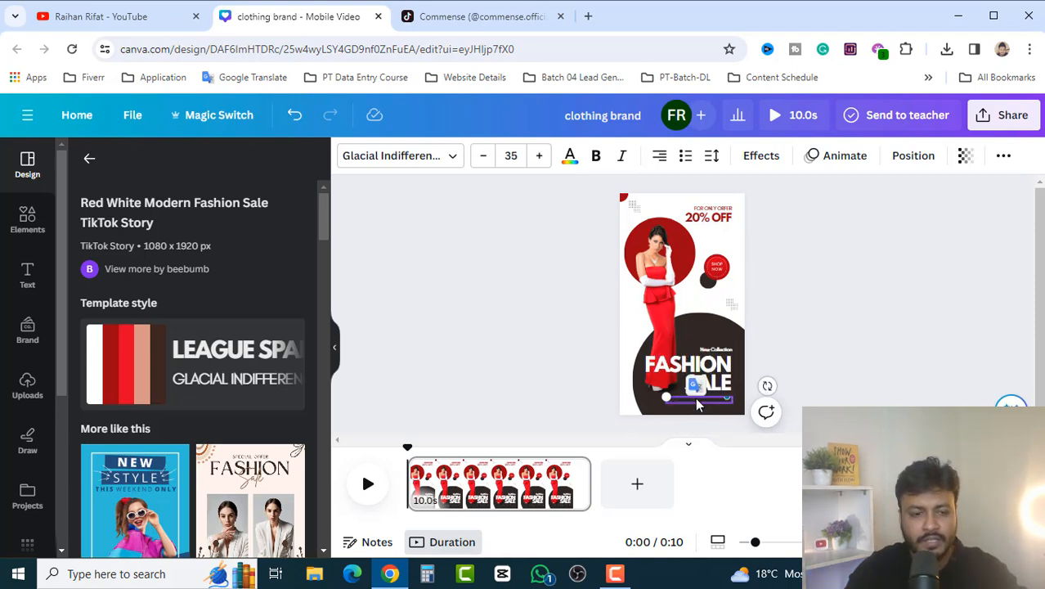
text(www)
text(.youtu)
text(omain)
text(.com)
click(823, 284)
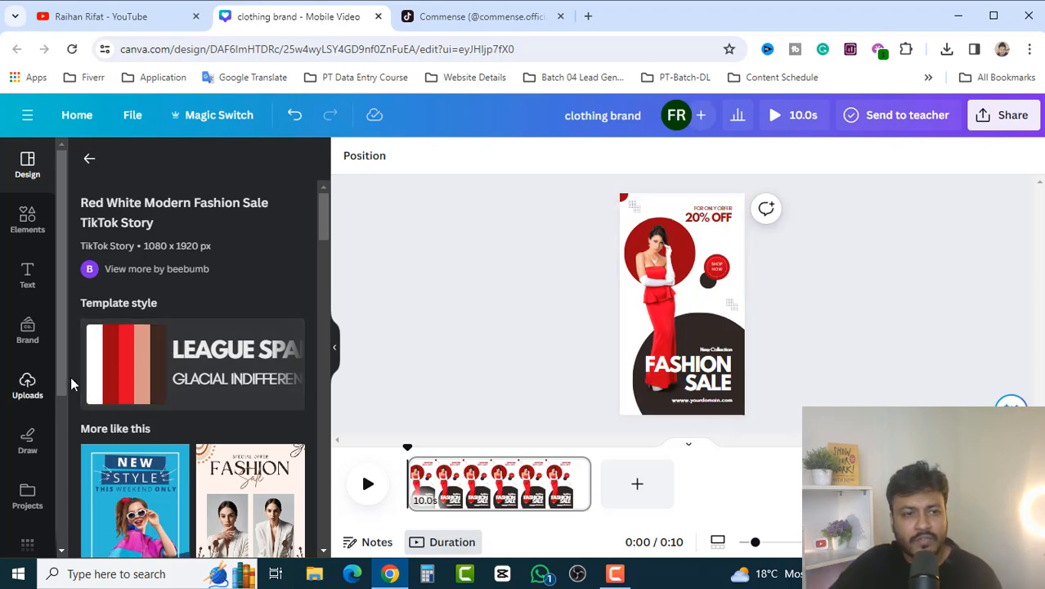
Step: Place the uploaded "Powerful Tutorials" logo at a small size above the "New Collection" text and preview the video
click(27, 386)
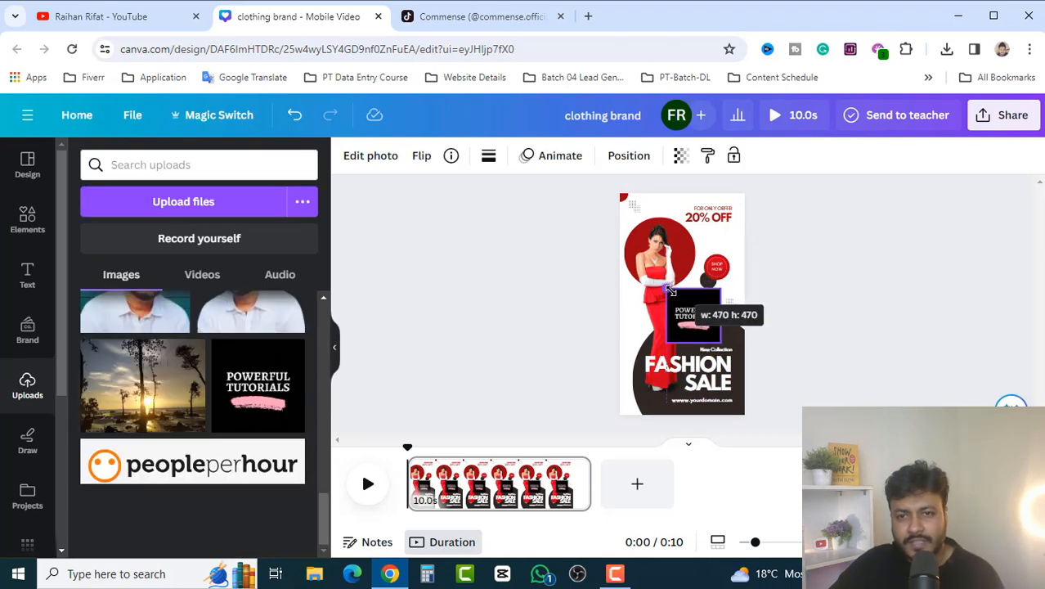
drag(654, 272, 703, 324)
click(799, 303)
click(783, 117)
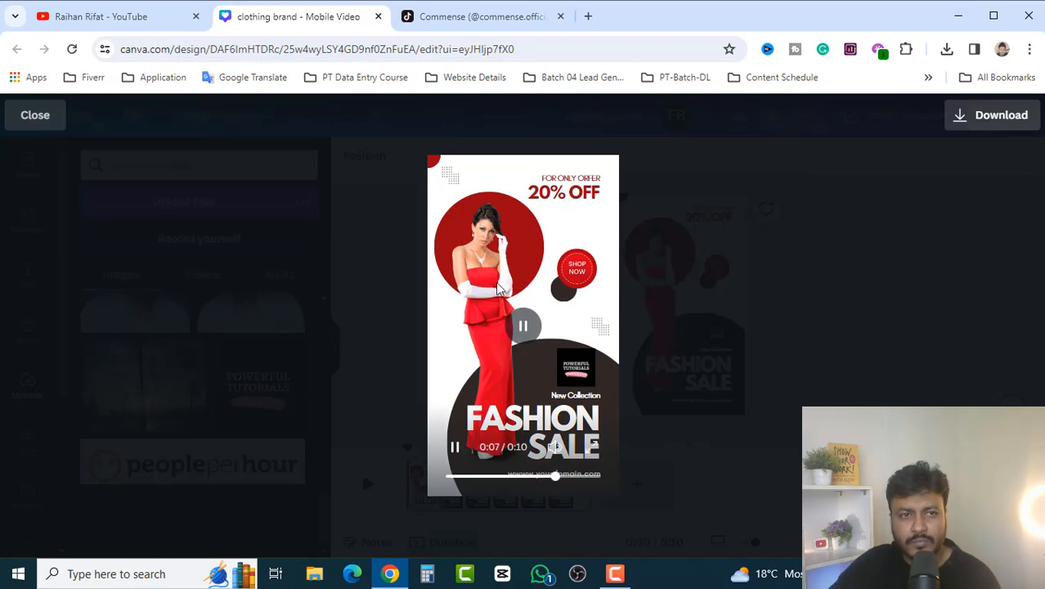
click(33, 118)
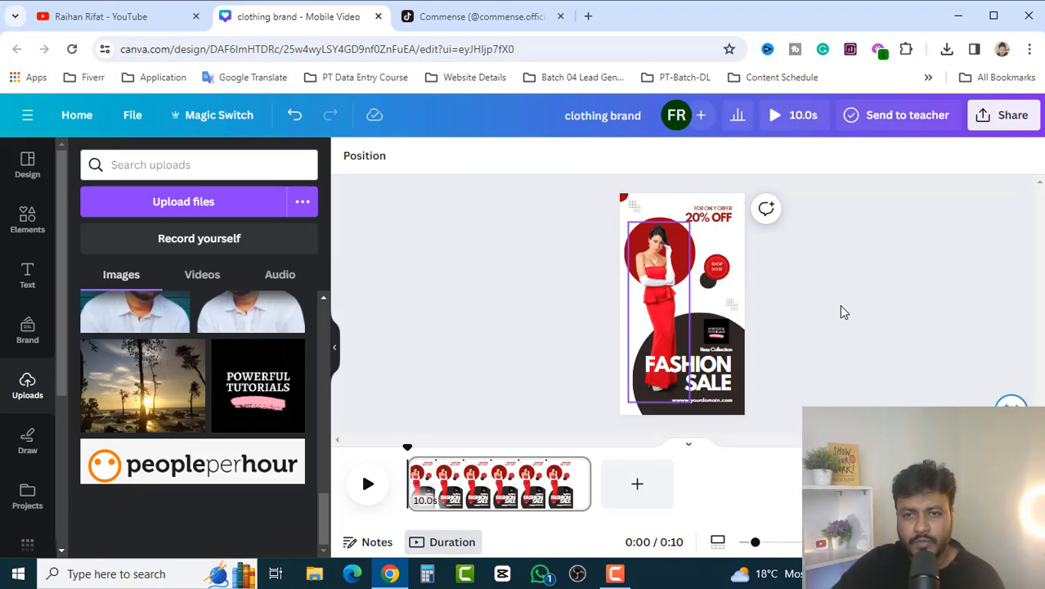
Step: Apply the Photo Zoom animation to the photo of the woman in the red dress
click(672, 303)
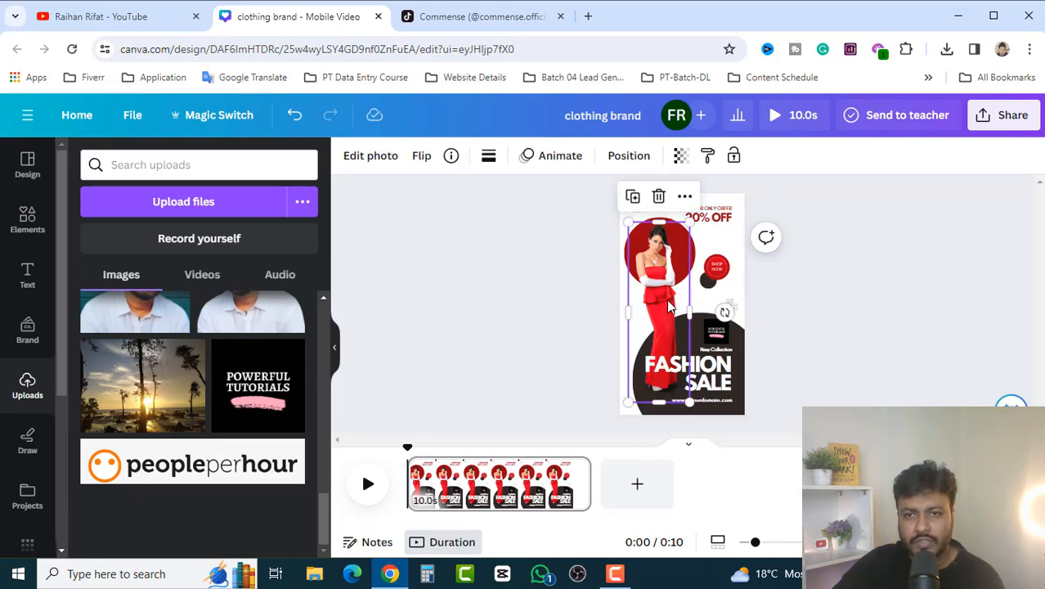
key(Escape)
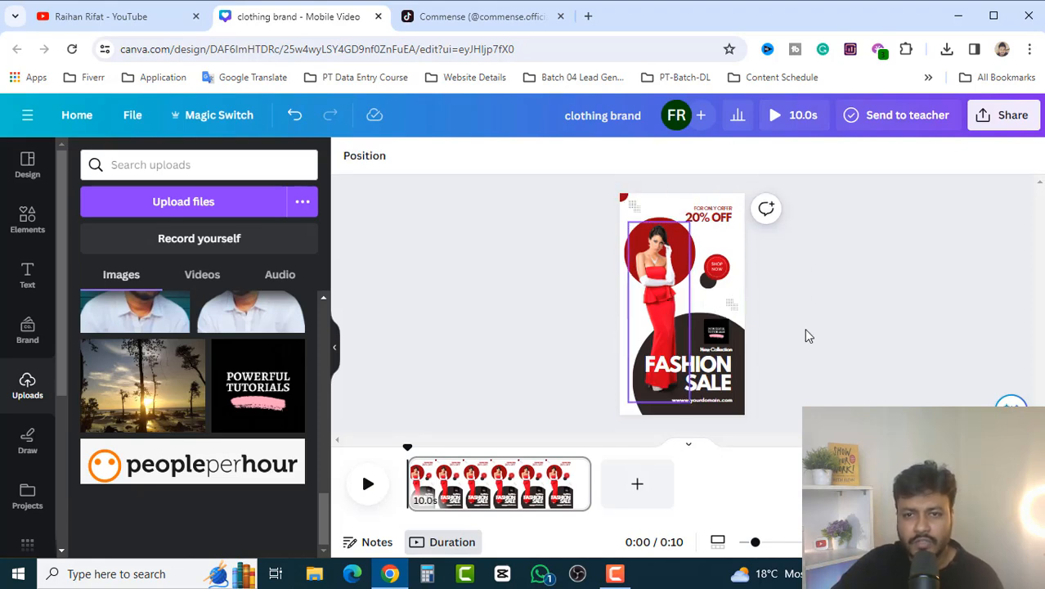
click(667, 296)
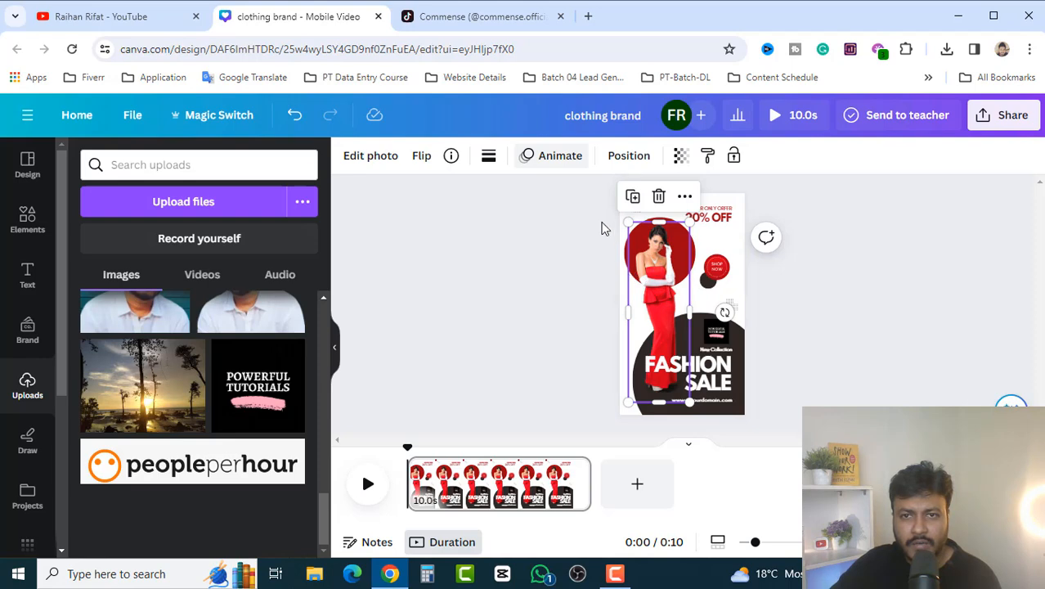
click(556, 157)
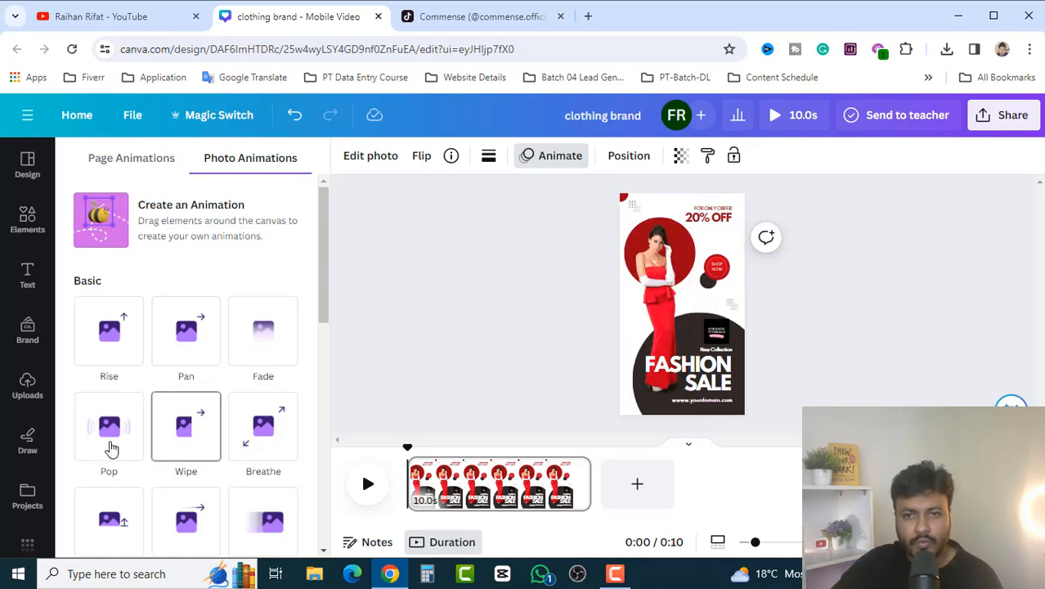
scroll(261, 440, down, 5)
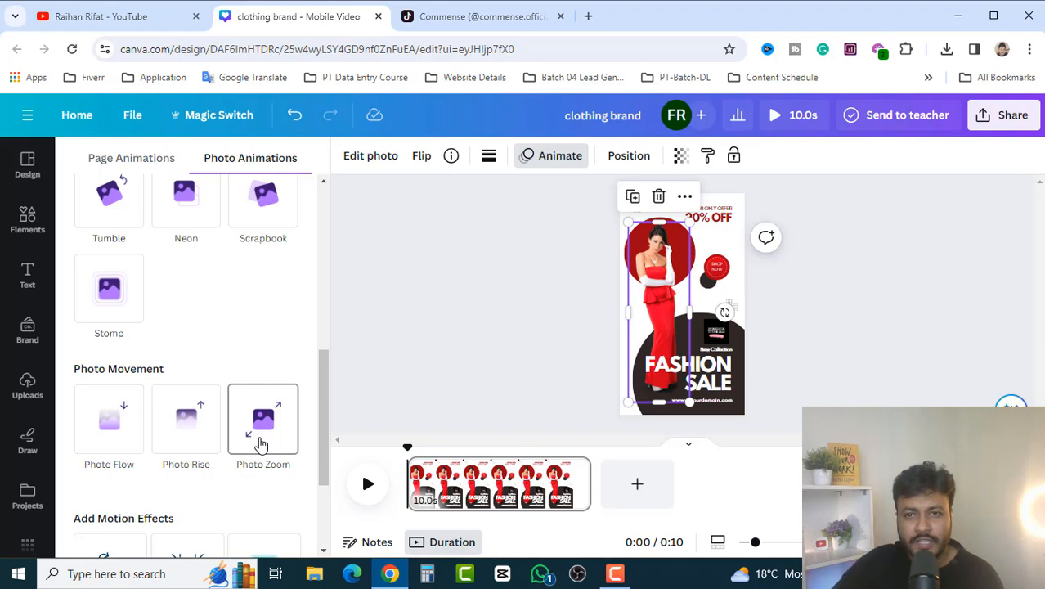
click(261, 444)
Step: Apply the Pan text animation to the "20% OFF" text
click(713, 228)
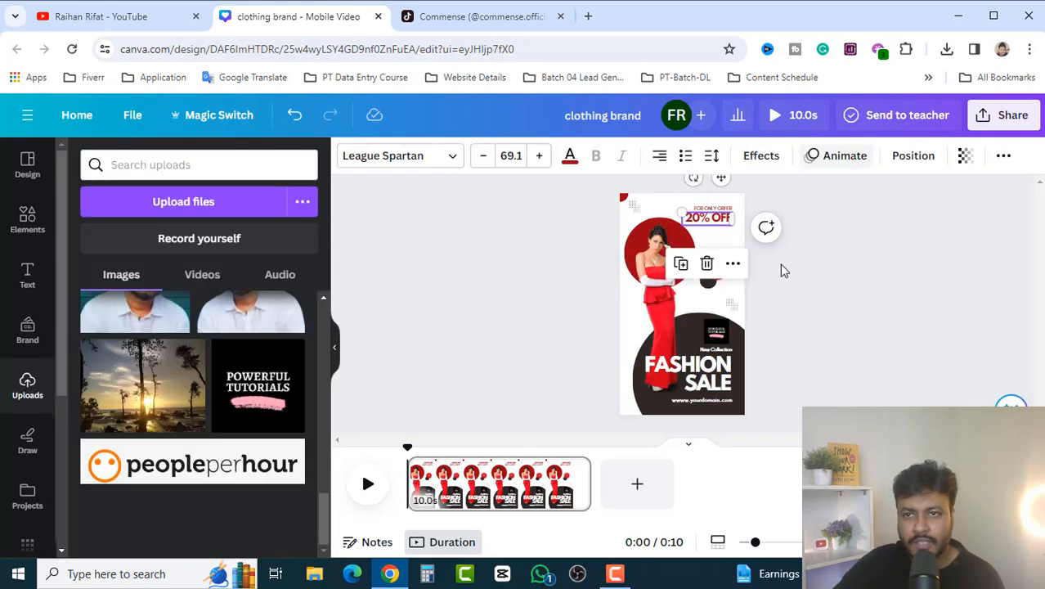
click(836, 155)
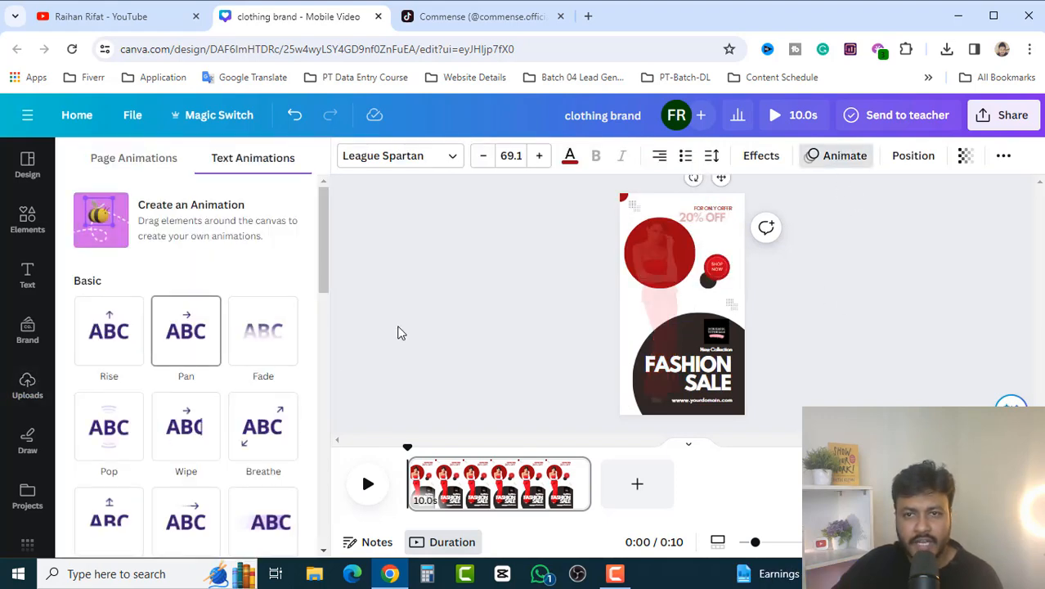
click(201, 344)
scroll(198, 345, down, 3)
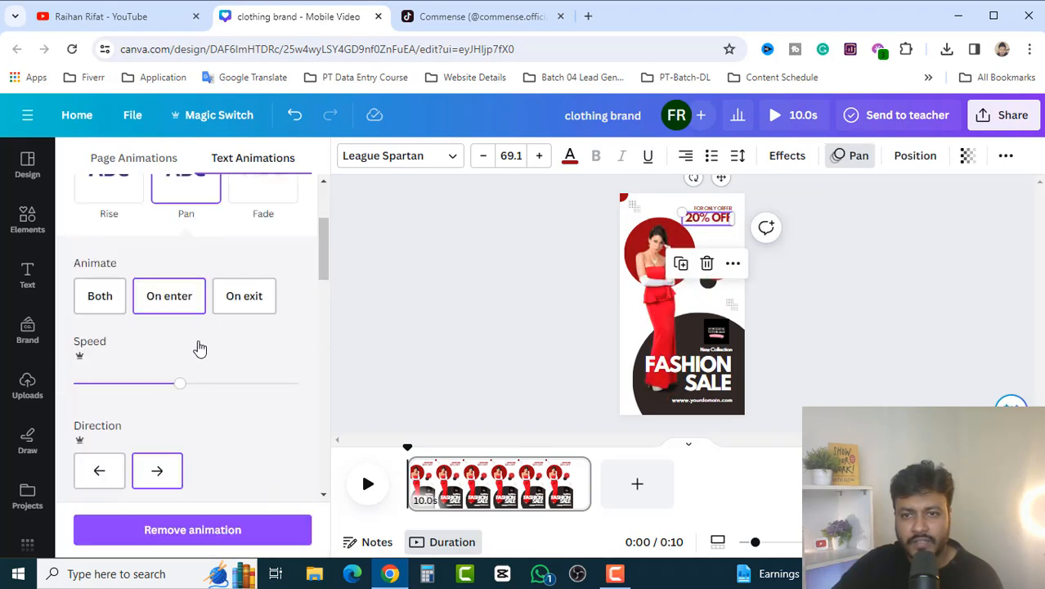
Step: Apply the Breathe text animation to the "FASHION SALE" heading and preview the video
click(719, 380)
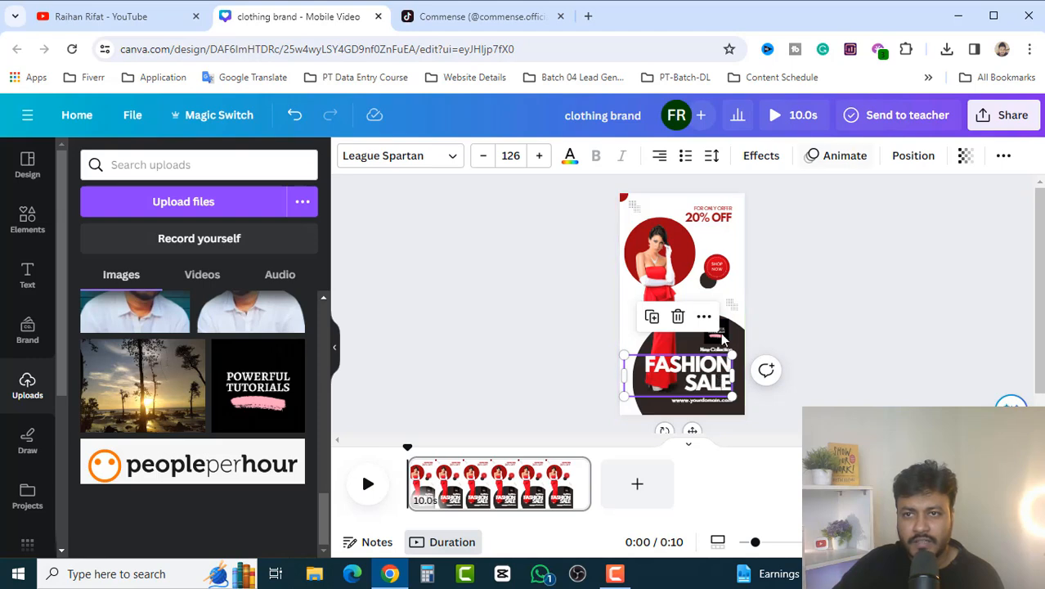
click(842, 155)
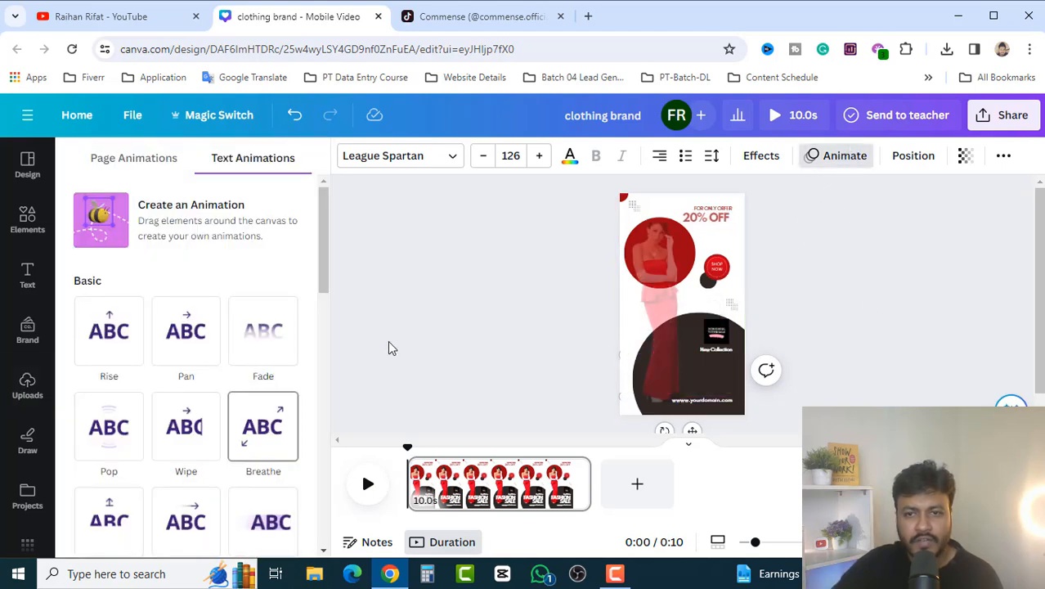
click(281, 421)
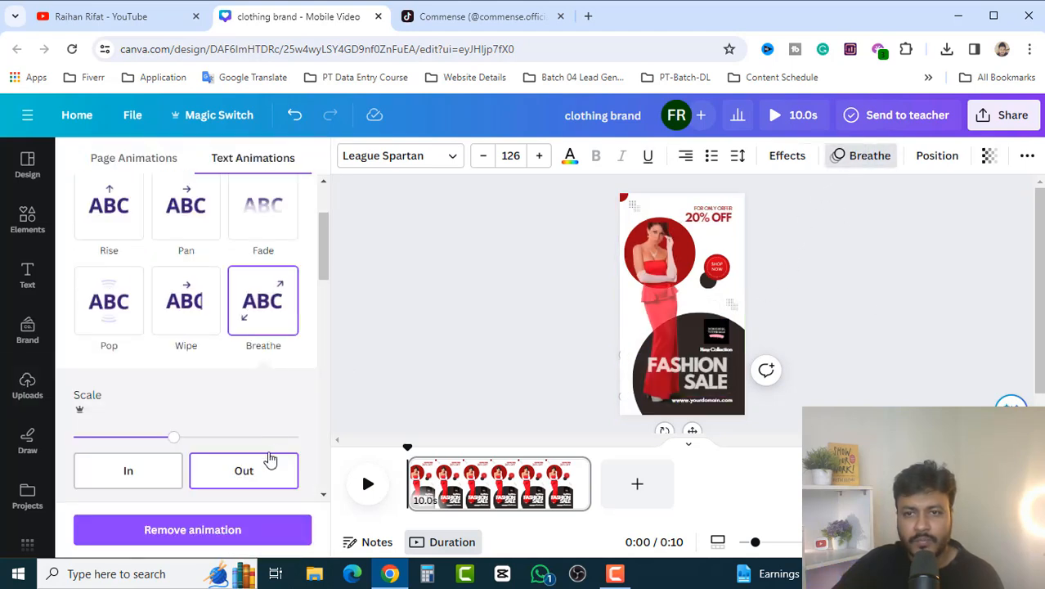
click(875, 295)
click(875, 294)
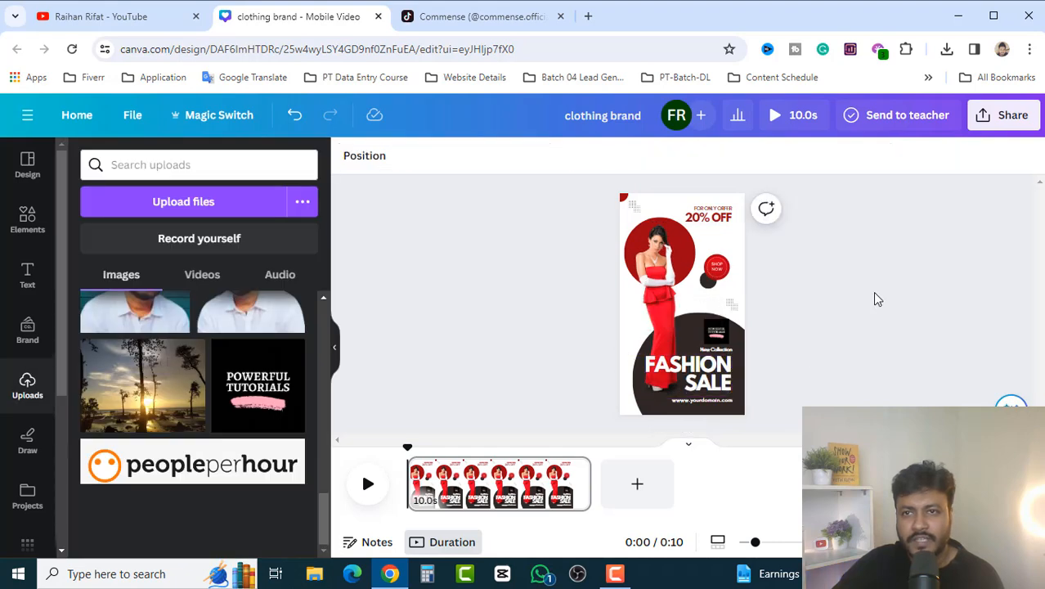
click(791, 115)
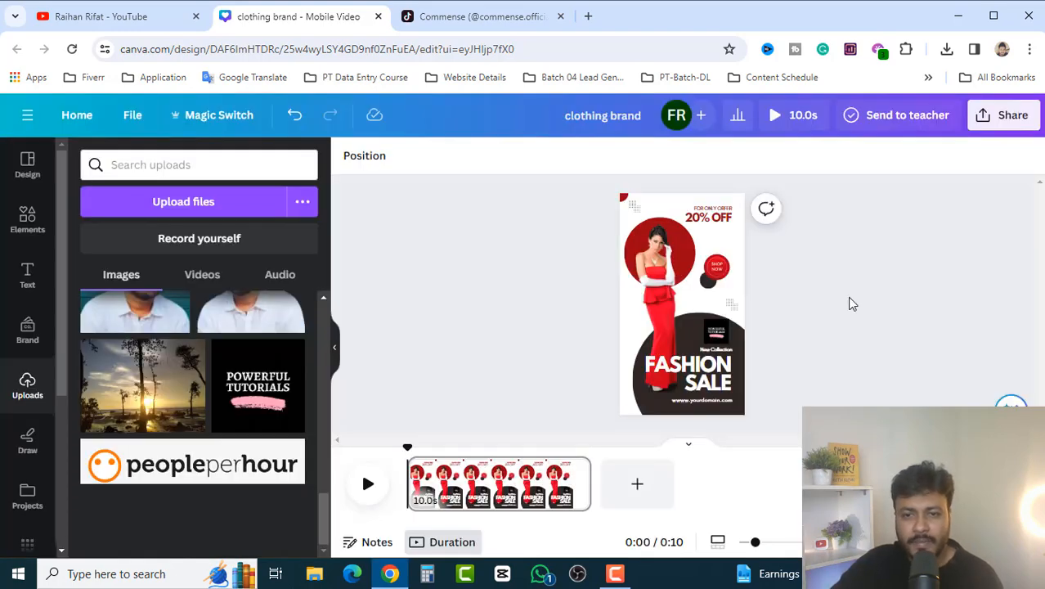
Step: Add a second page after the fashion sale page and fill it with the blue "NEW STYLE" fashion template
click(639, 485)
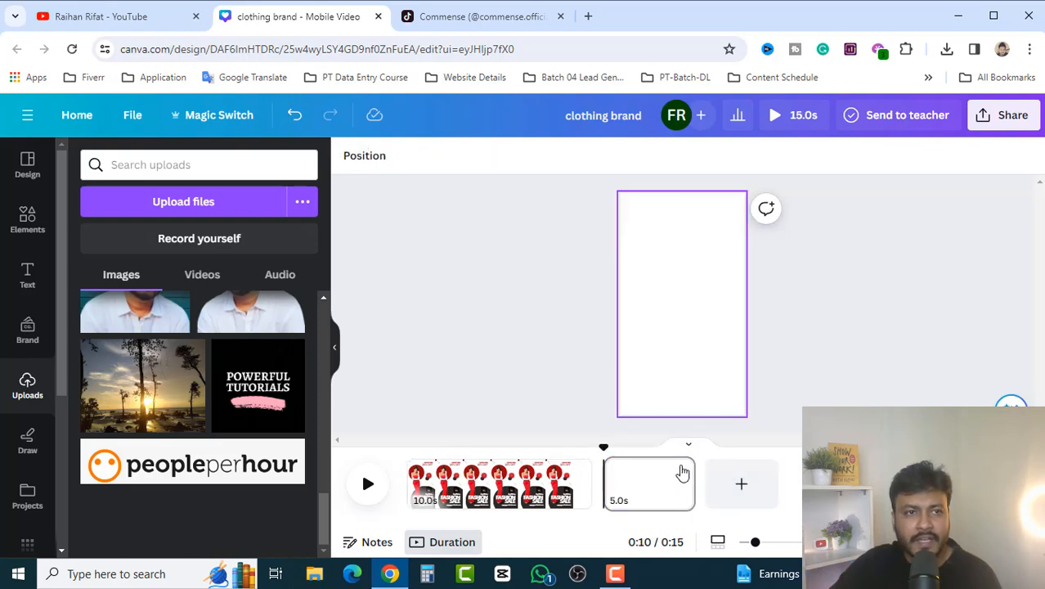
click(25, 185)
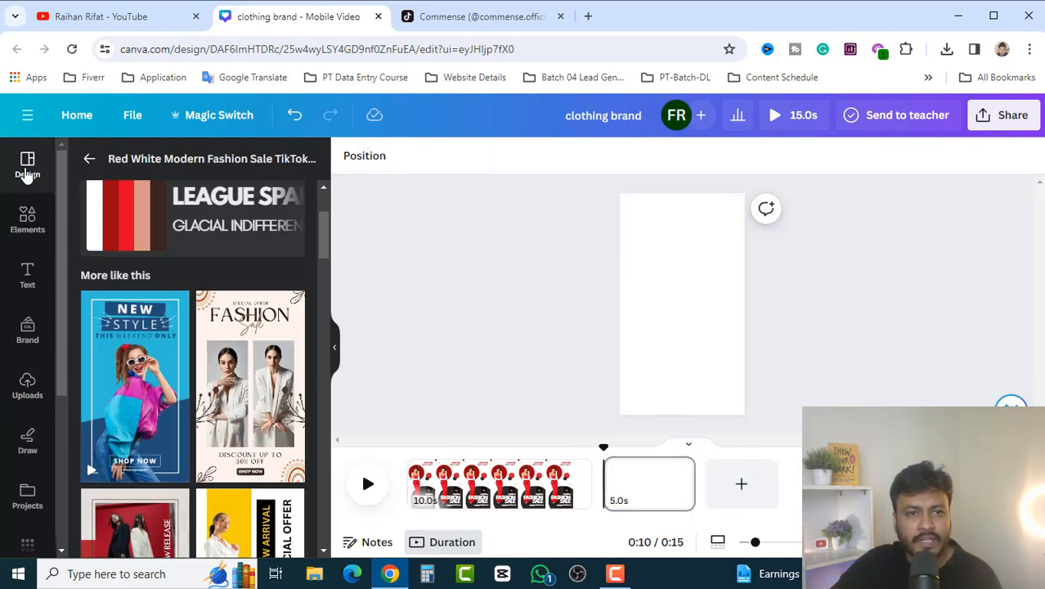
click(144, 355)
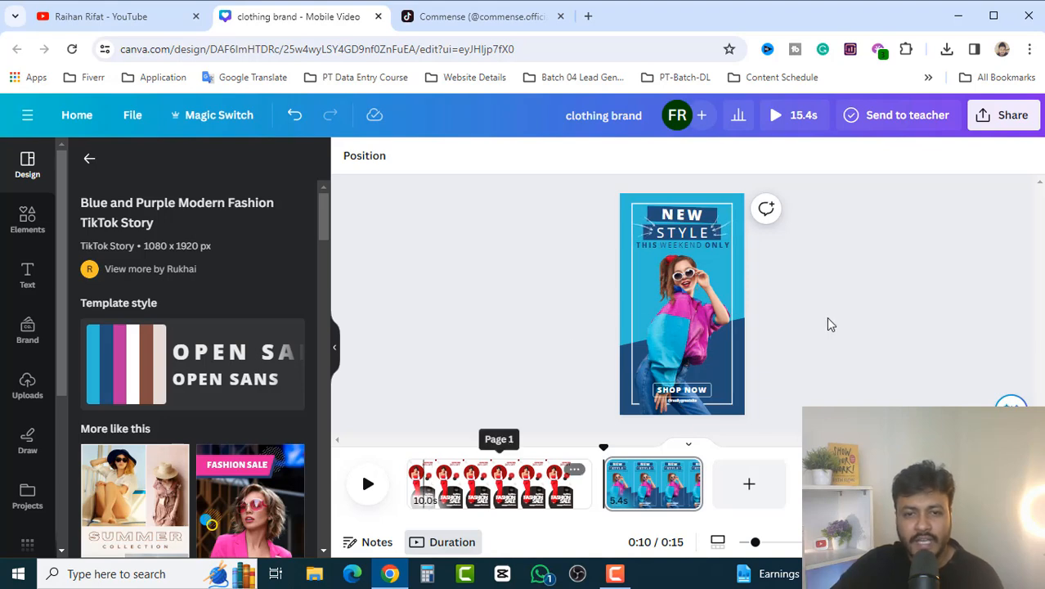
Step: Set the timing of both pages to 5.0 seconds and preview the complete video
click(422, 500)
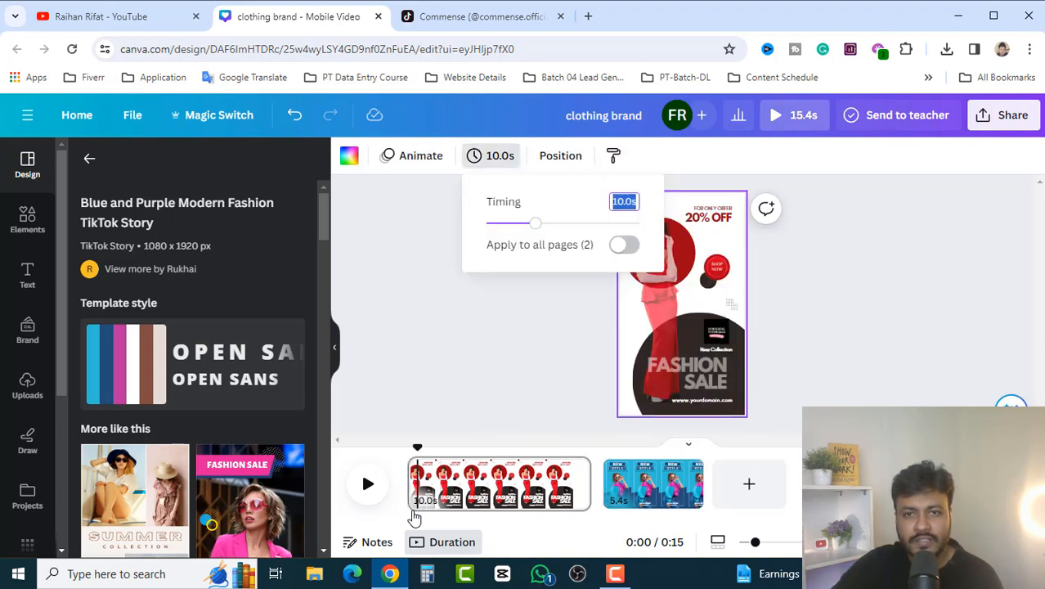
drag(534, 222, 511, 224)
click(872, 335)
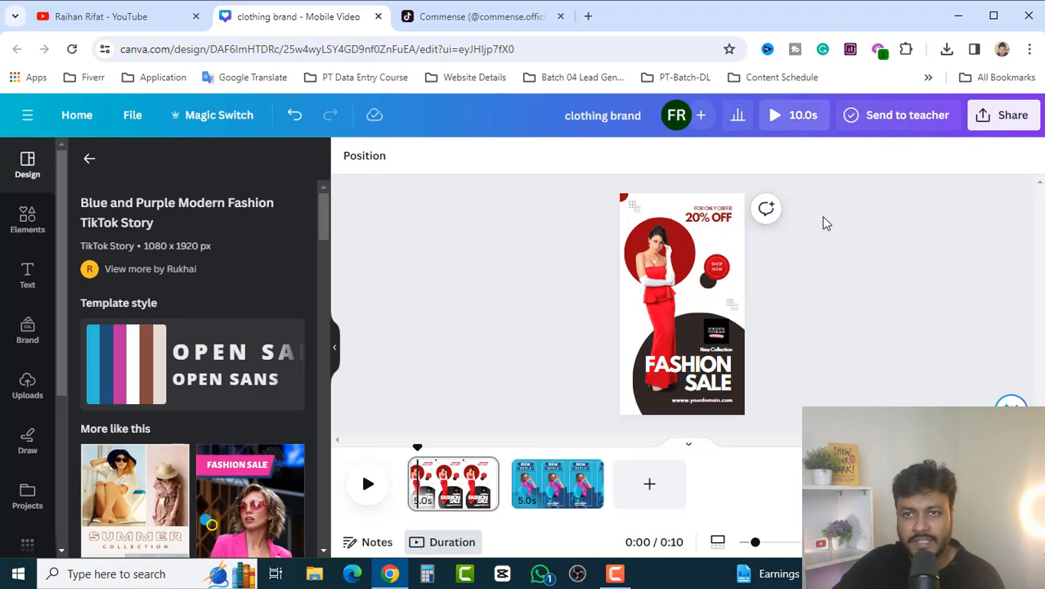
click(776, 121)
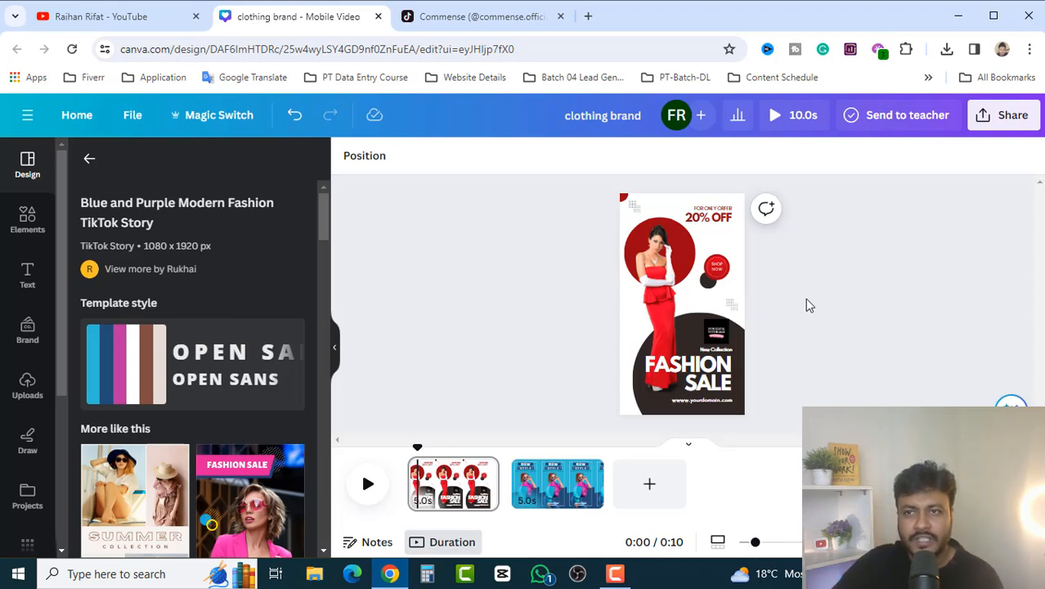
Step: Download all pages of the design together as an MP4 video at 1080p (HD) quality
click(983, 120)
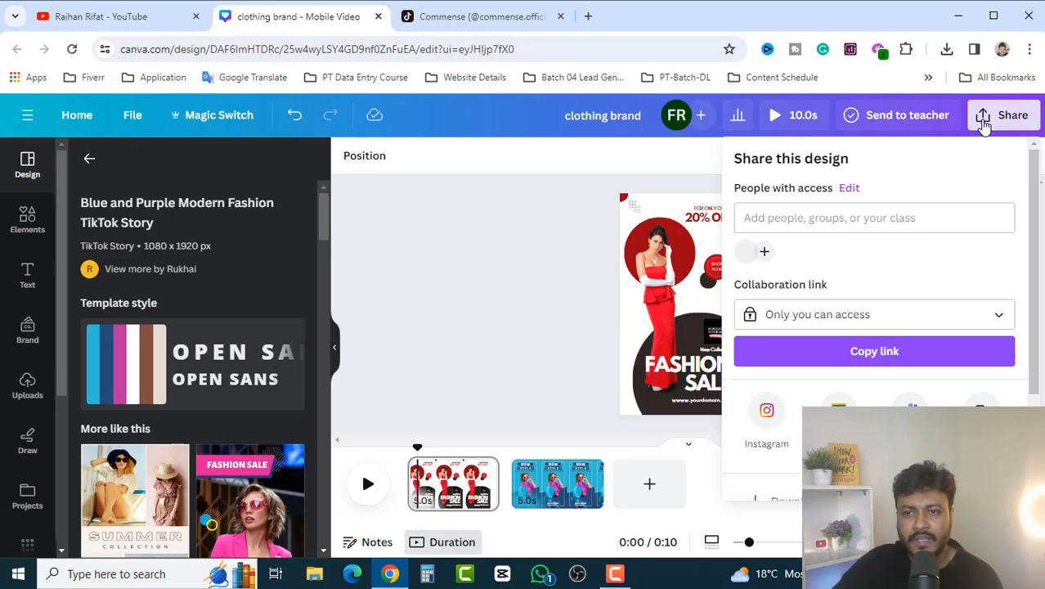
scroll(871, 233, down, 3)
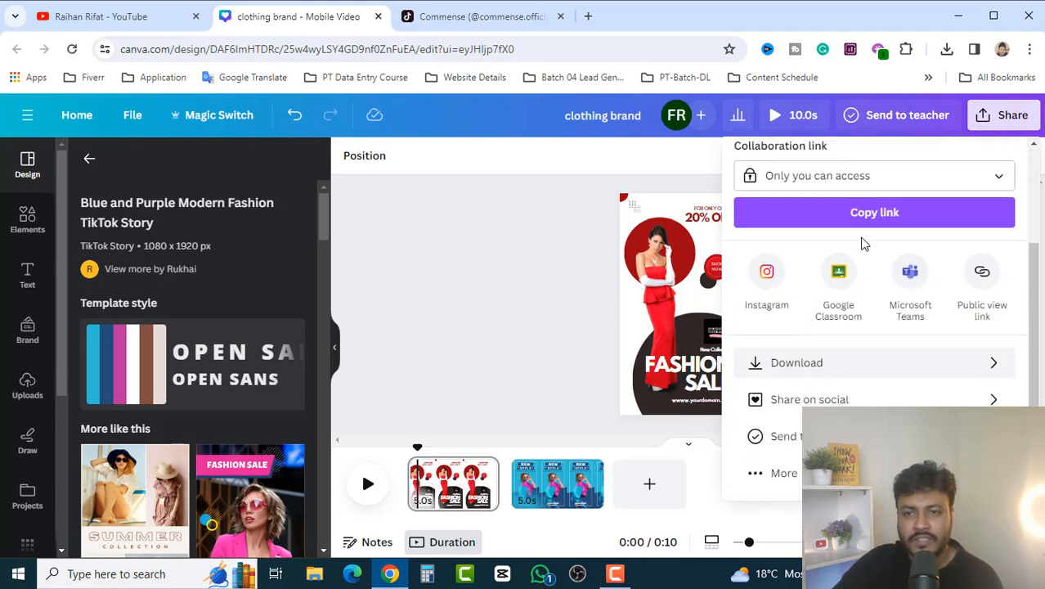
click(781, 368)
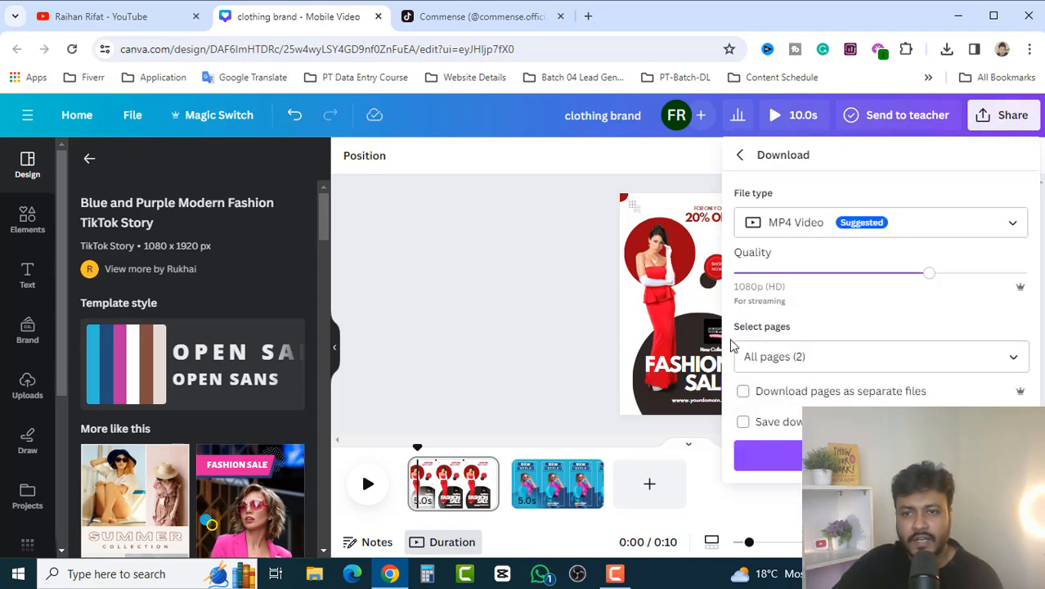
click(804, 358)
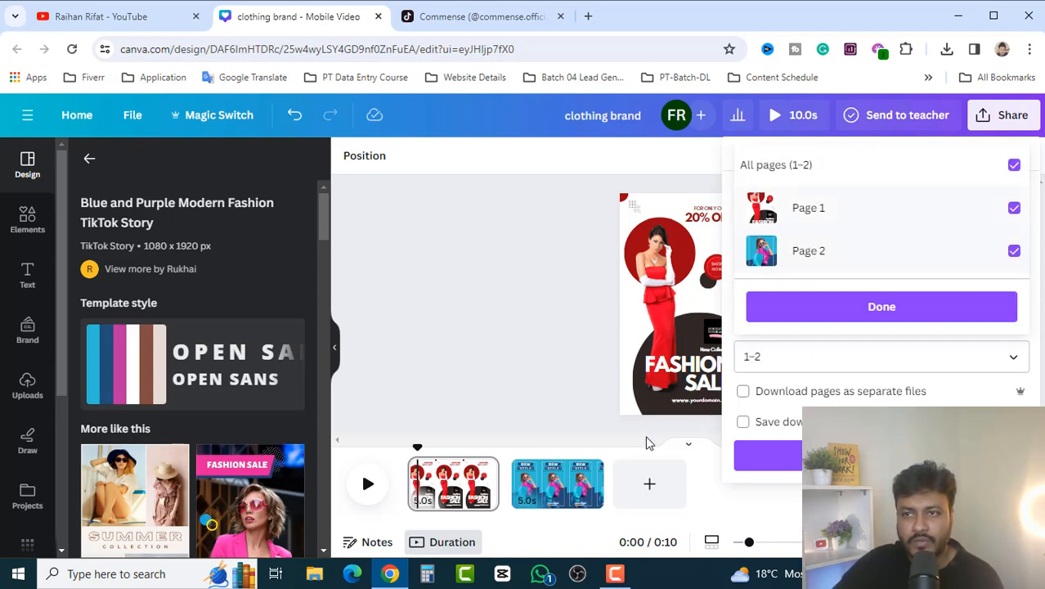
click(1013, 165)
click(1013, 165)
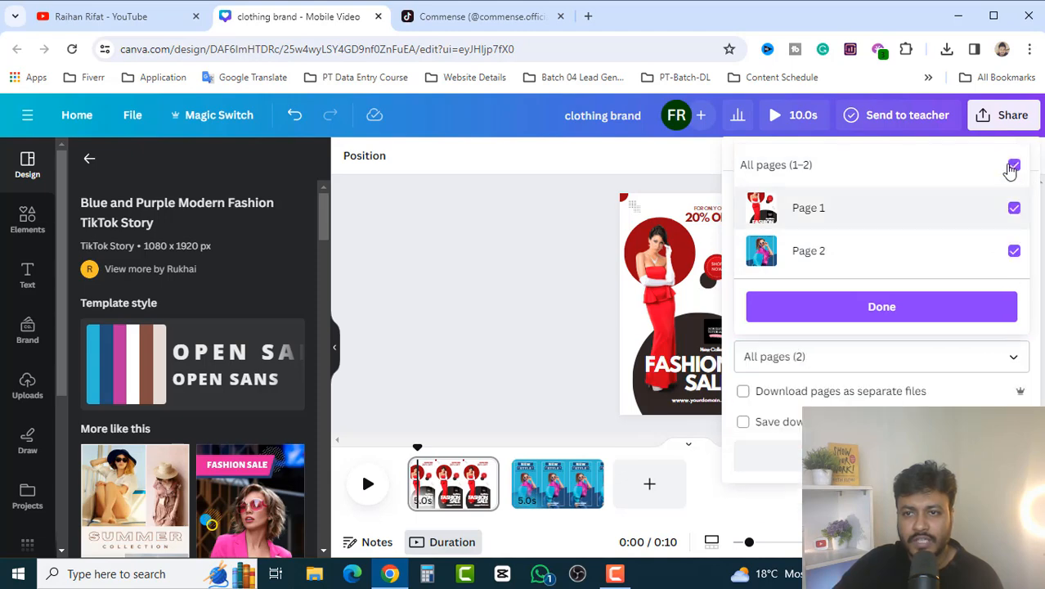
click(888, 307)
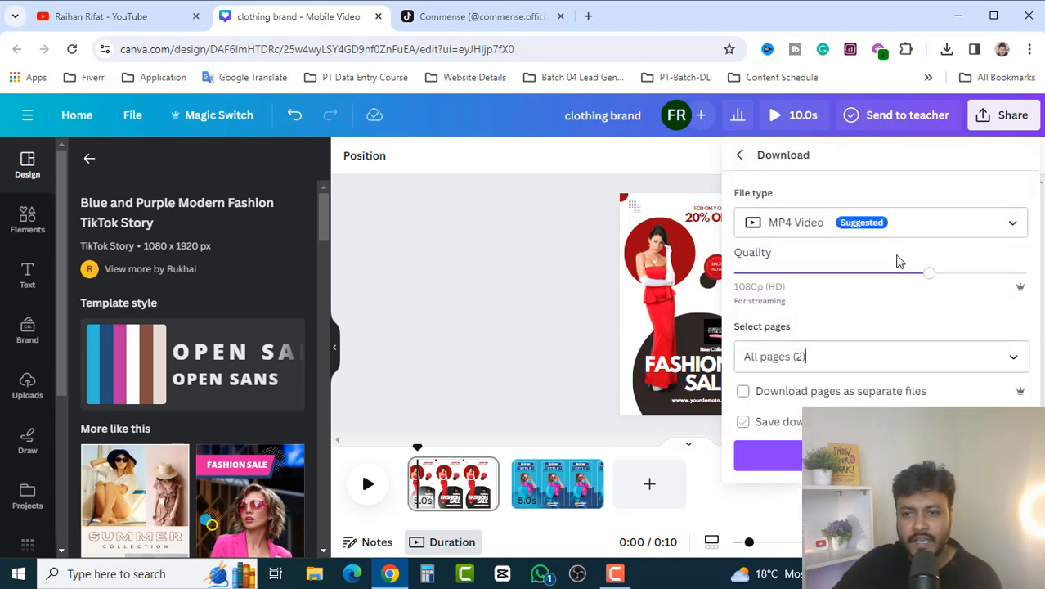
click(767, 455)
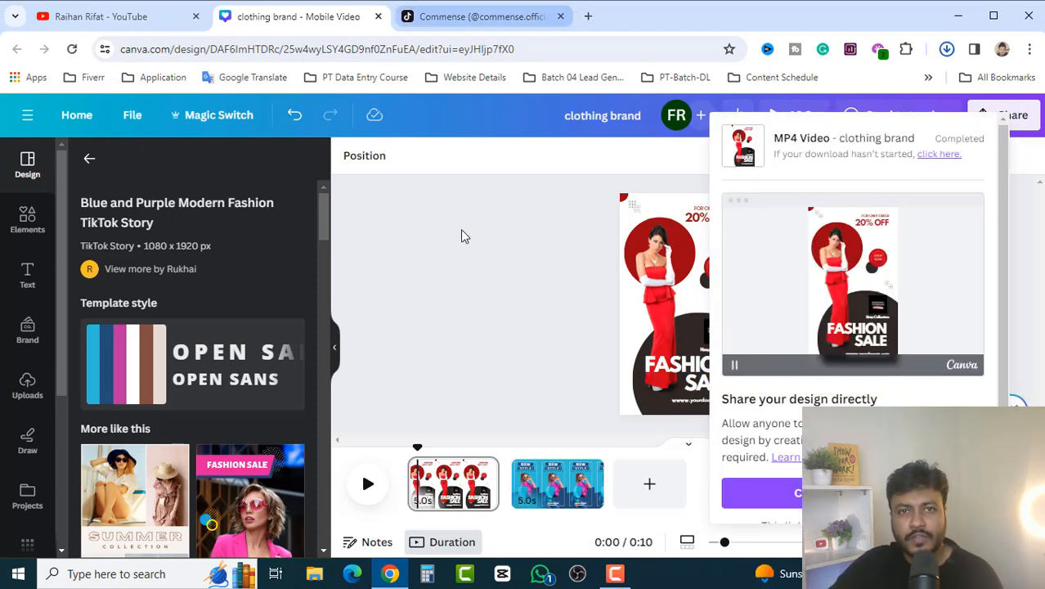
Step: Look at the Commense TikTok profile and the finished Canva design again, ending on the YouTube channel page
click(474, 17)
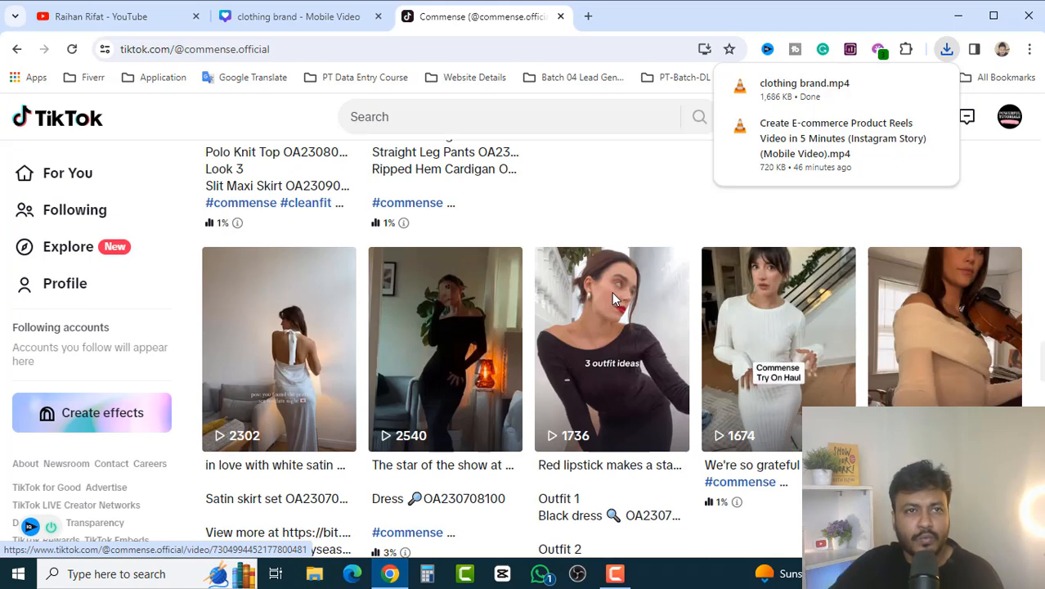
key(ctrl+shift+Tab)
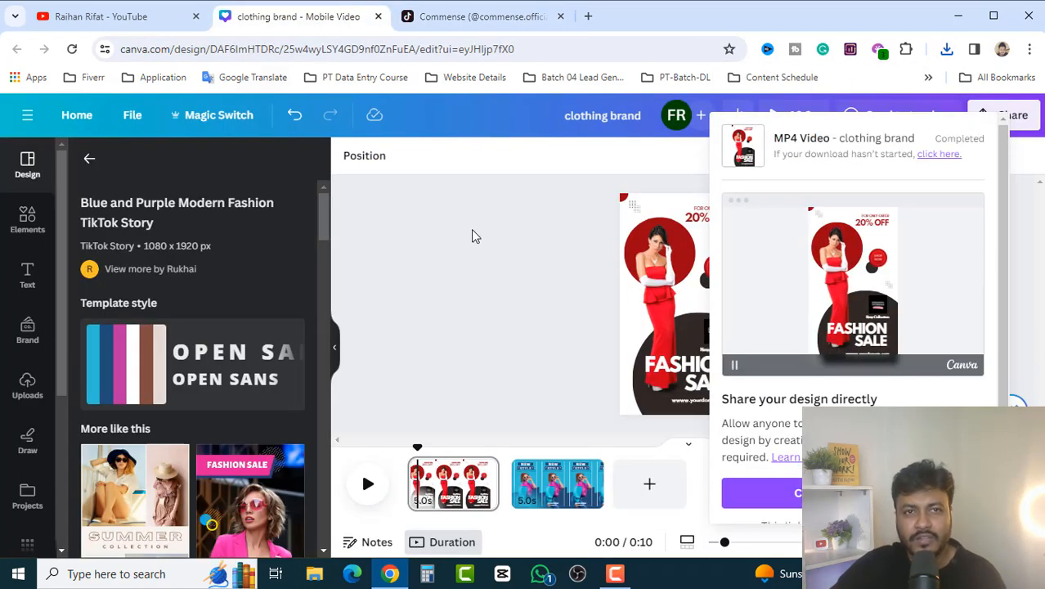
click(471, 229)
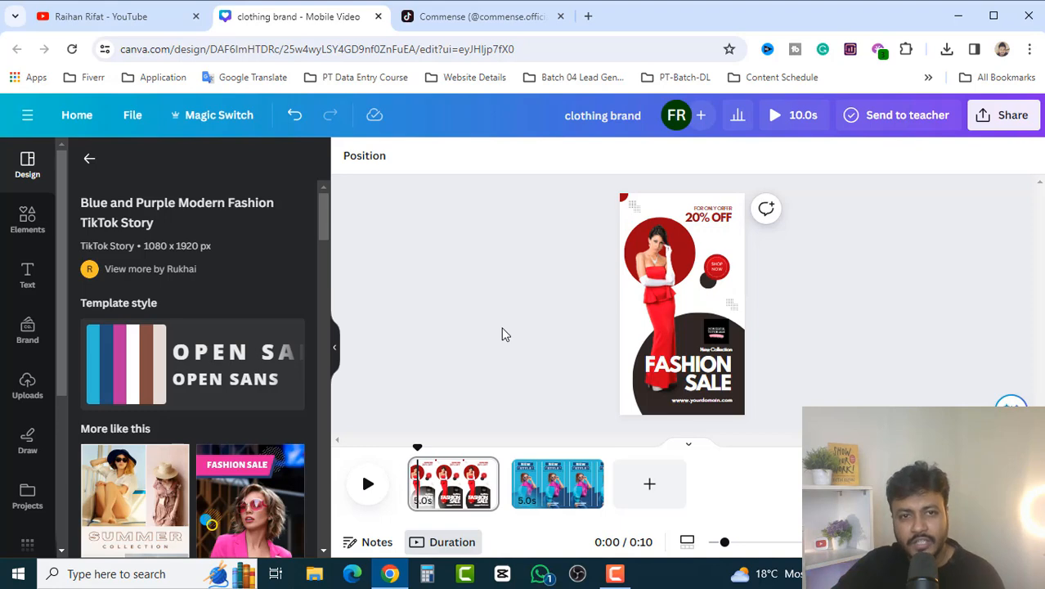
click(86, 17)
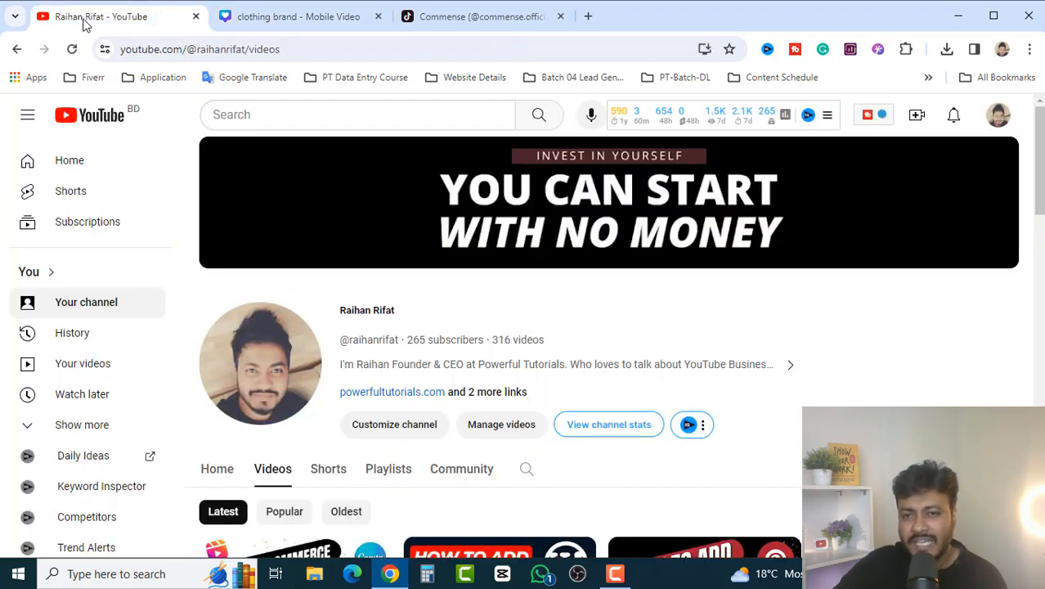